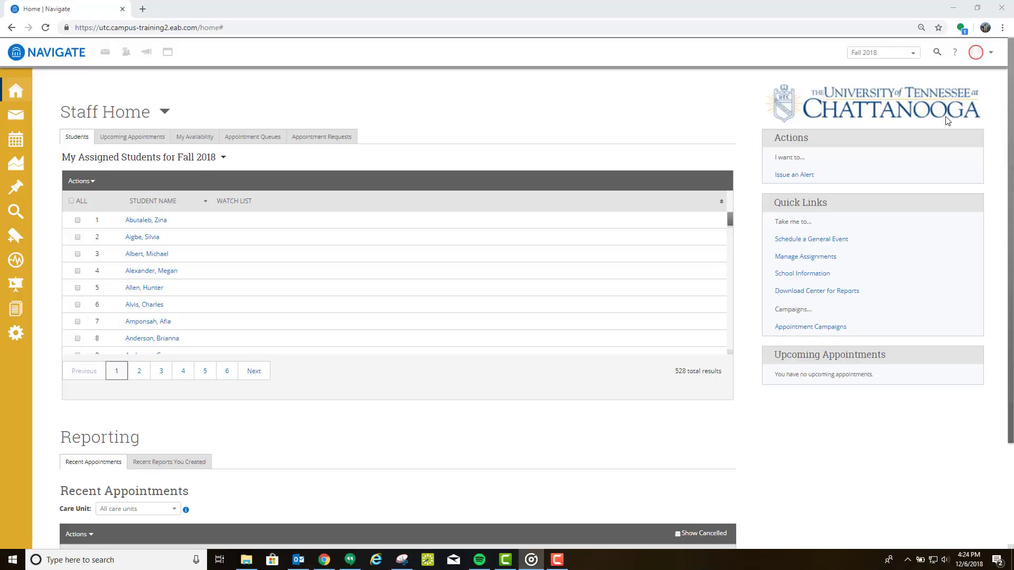
Step: Open the empty quick search field in the Staff Home top bar
left_click(937, 52)
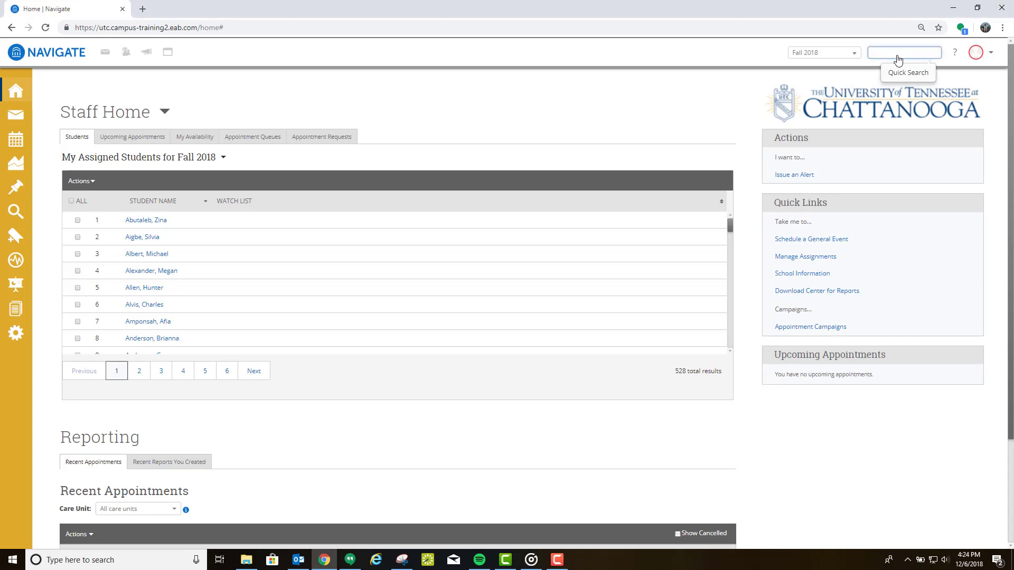
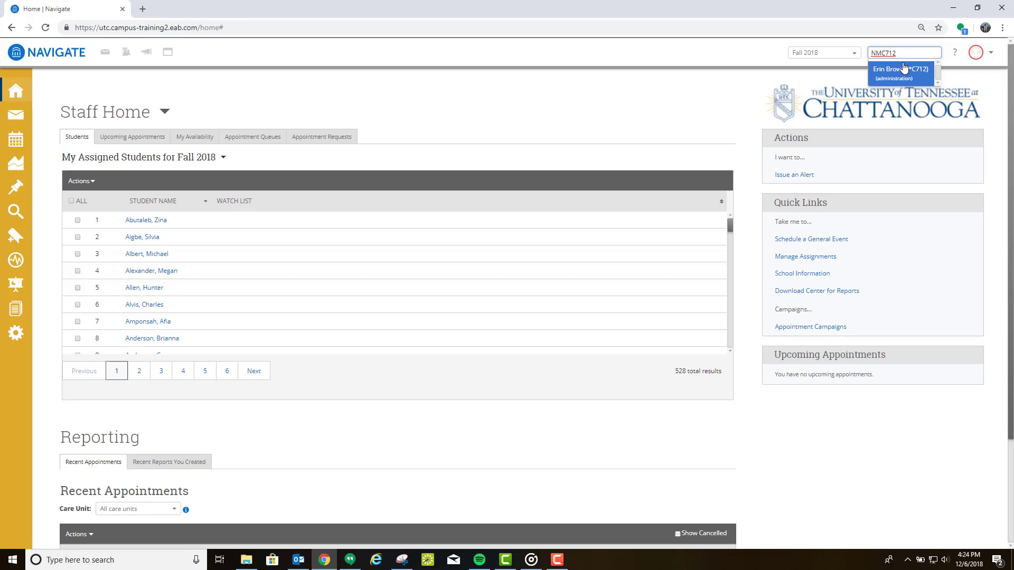
left_click(903, 68)
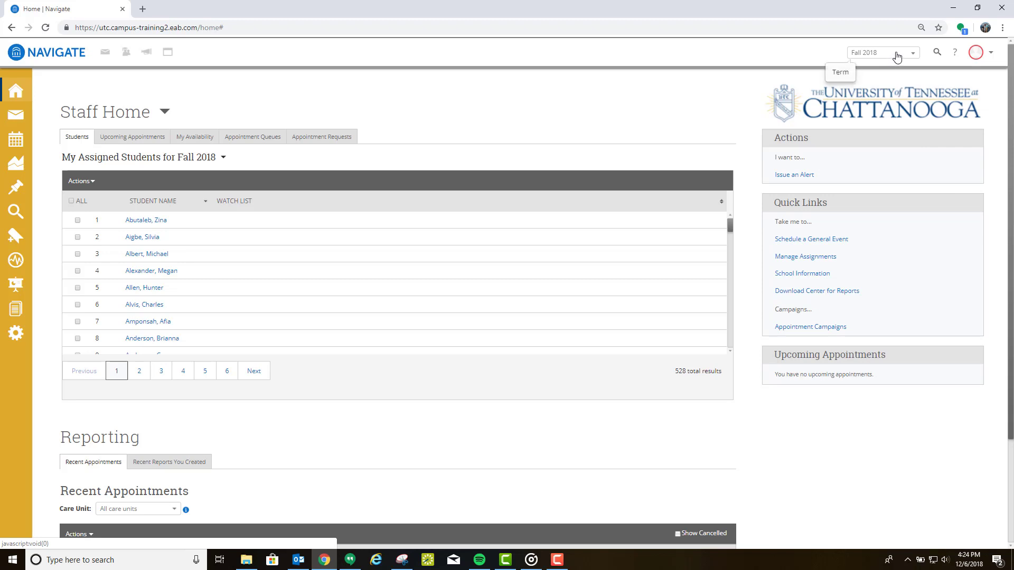
left_click(896, 57)
scroll(883, 136, "down", 3)
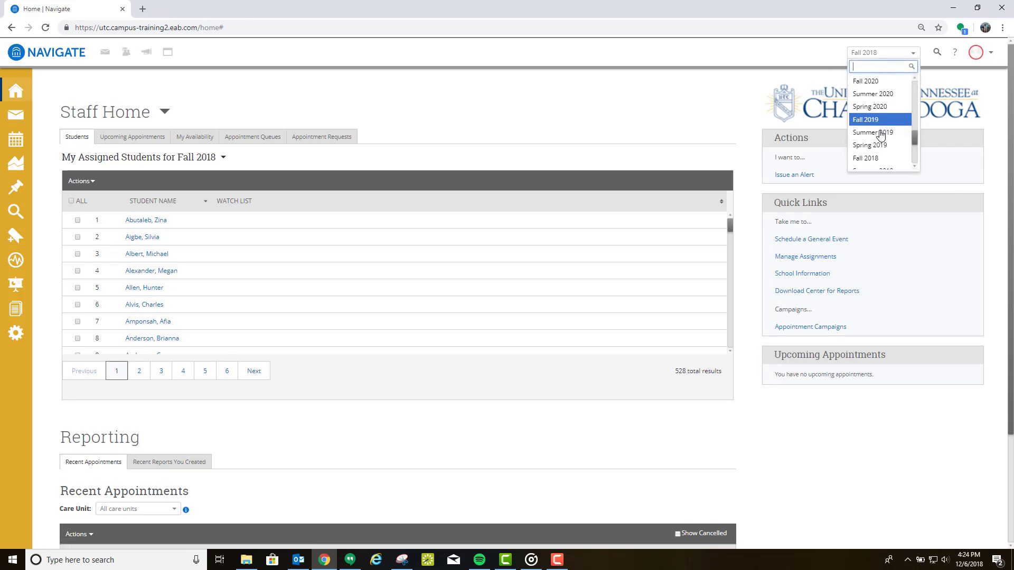
scroll(883, 137, "down", 2)
scroll(886, 139, "up", 4)
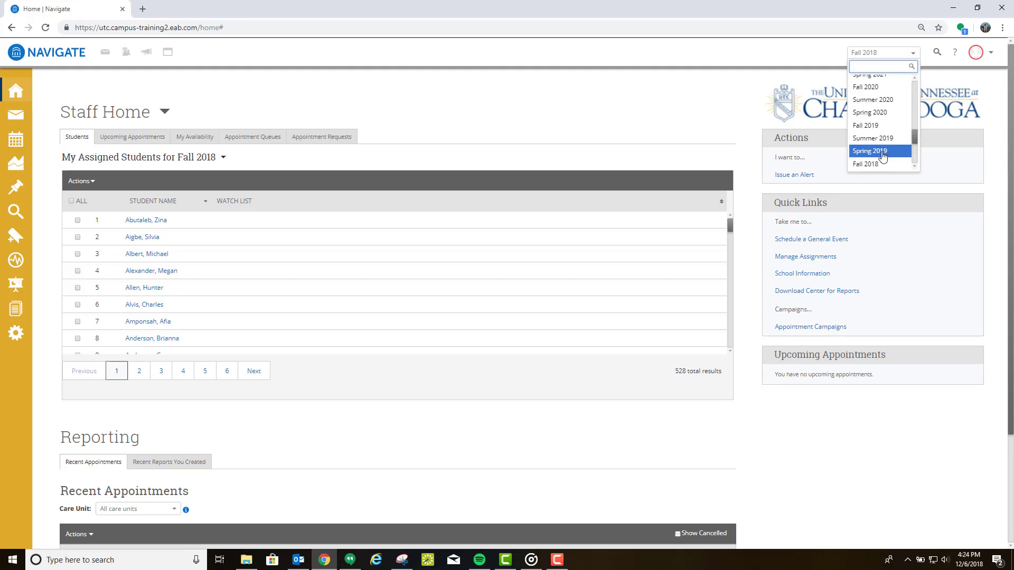
left_click(867, 164)
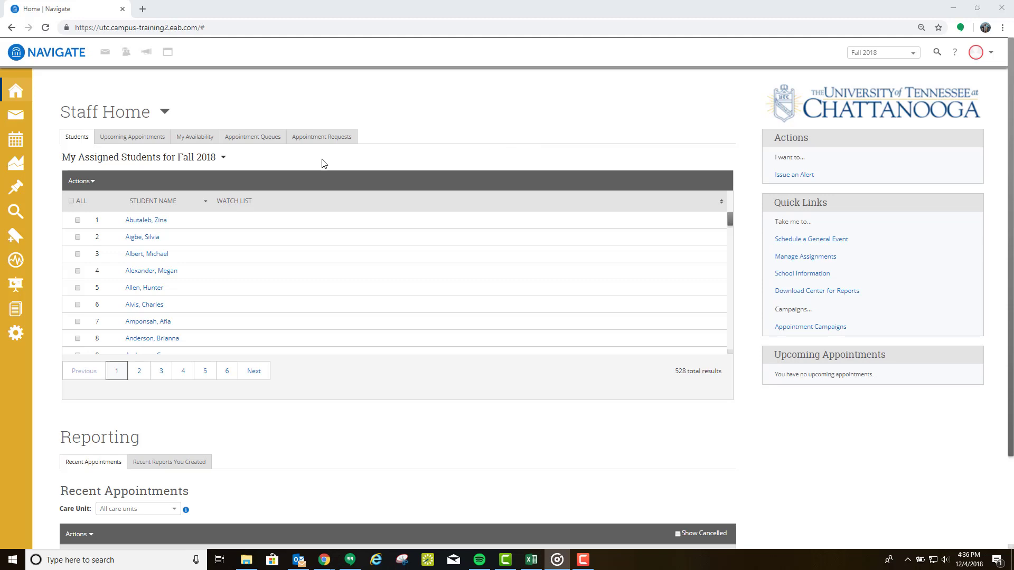
Step: Check the row 3 student and start an appointment summary for them
left_click(92, 184)
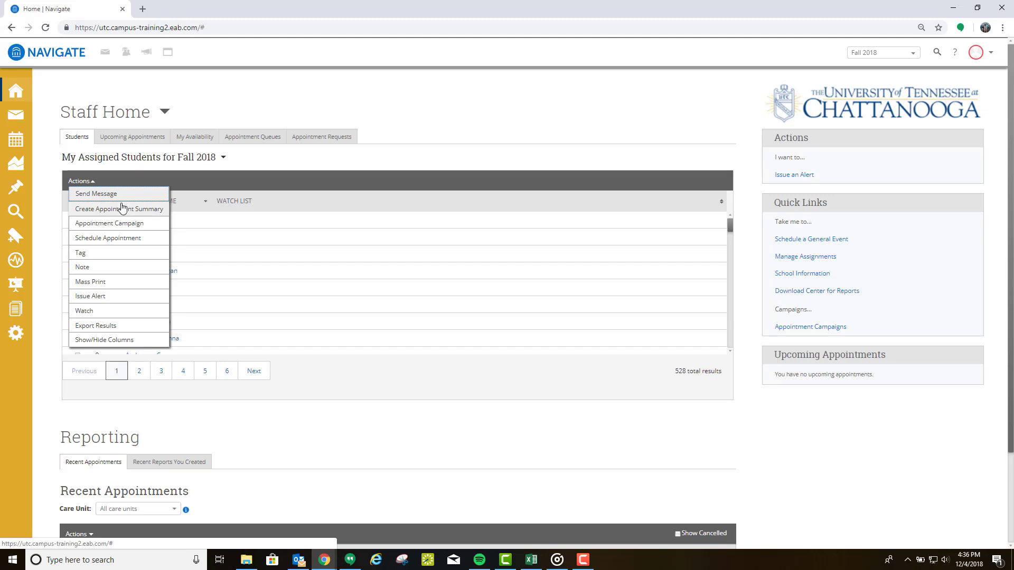
left_click(122, 178)
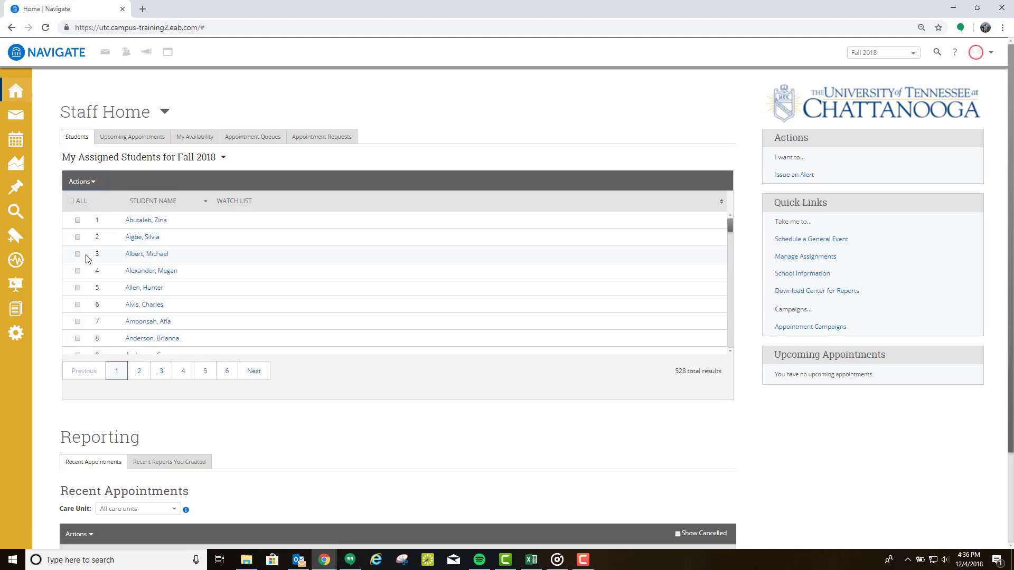
left_click(90, 182)
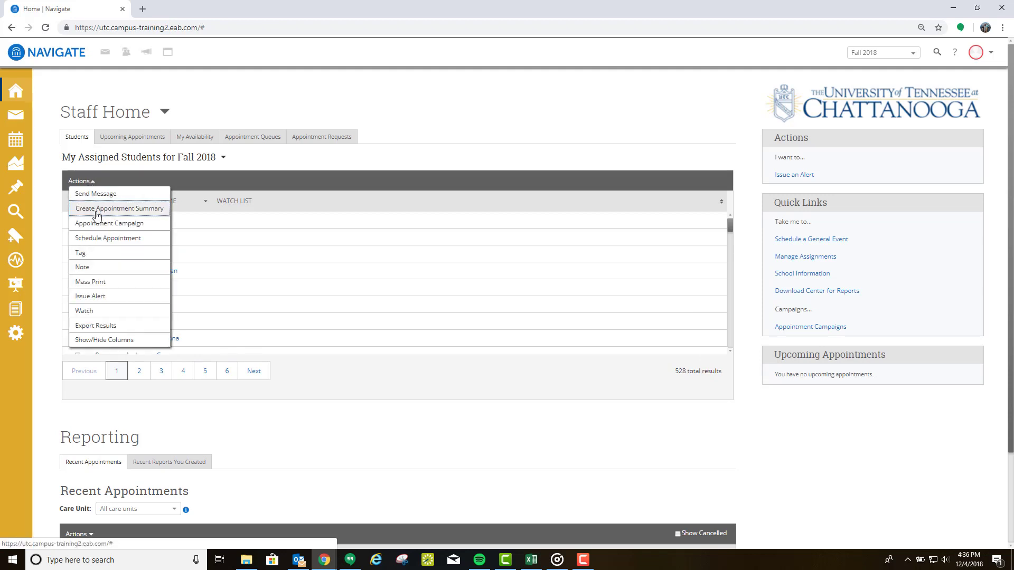
left_click(96, 211)
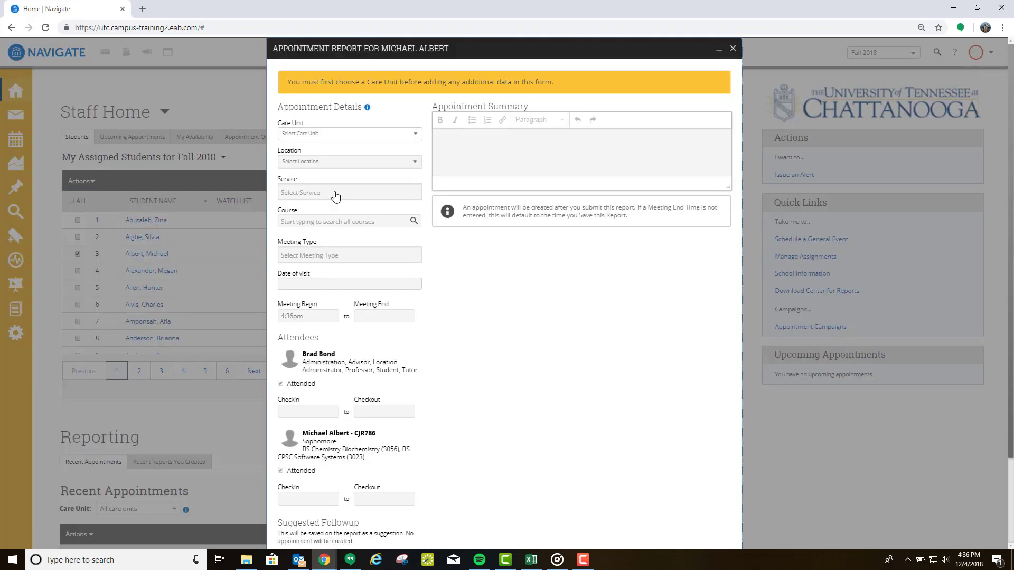
Step: Set care unit Advising, location Art, and services Advising, Discuss Minor, Class Add/Drop/Withdraw
left_click(358, 134)
left_click(349, 149)
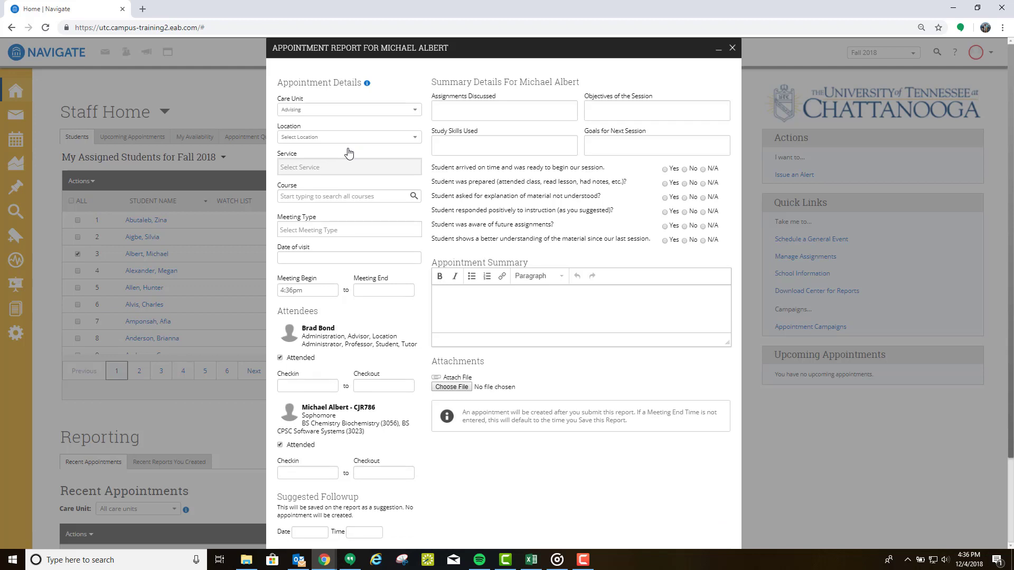
left_click(340, 138)
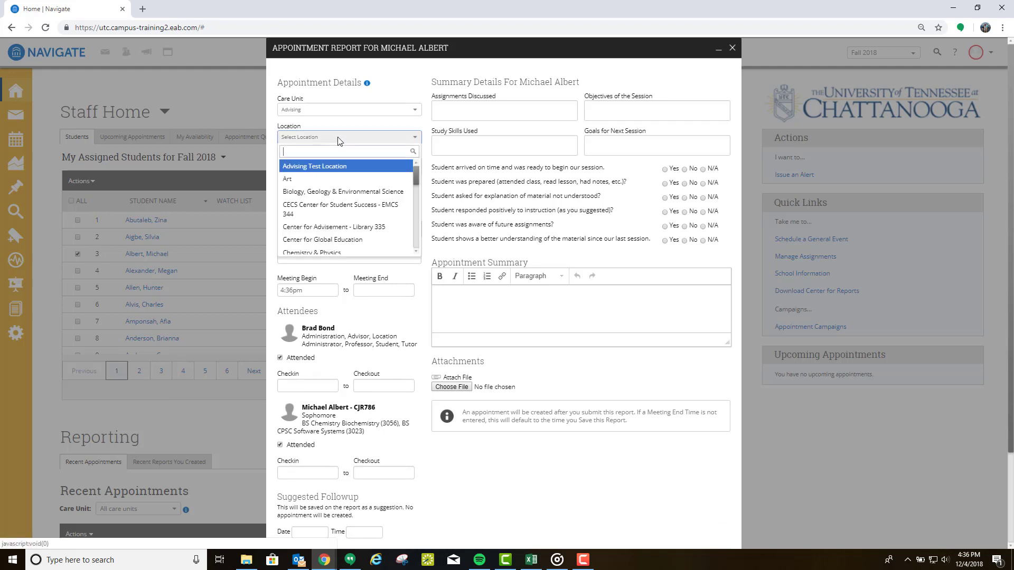
left_click(323, 179)
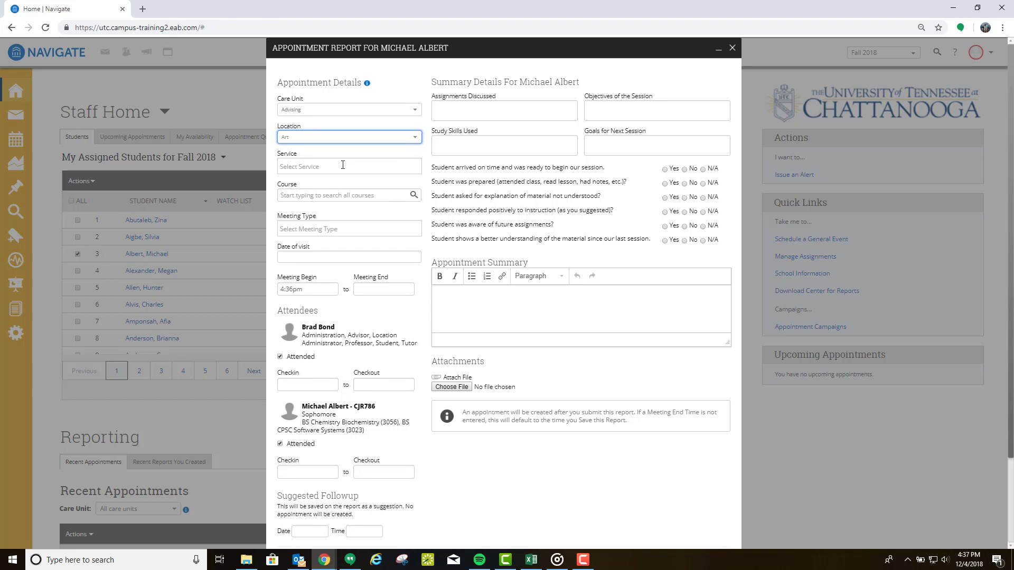
left_click(343, 165)
left_click(321, 196)
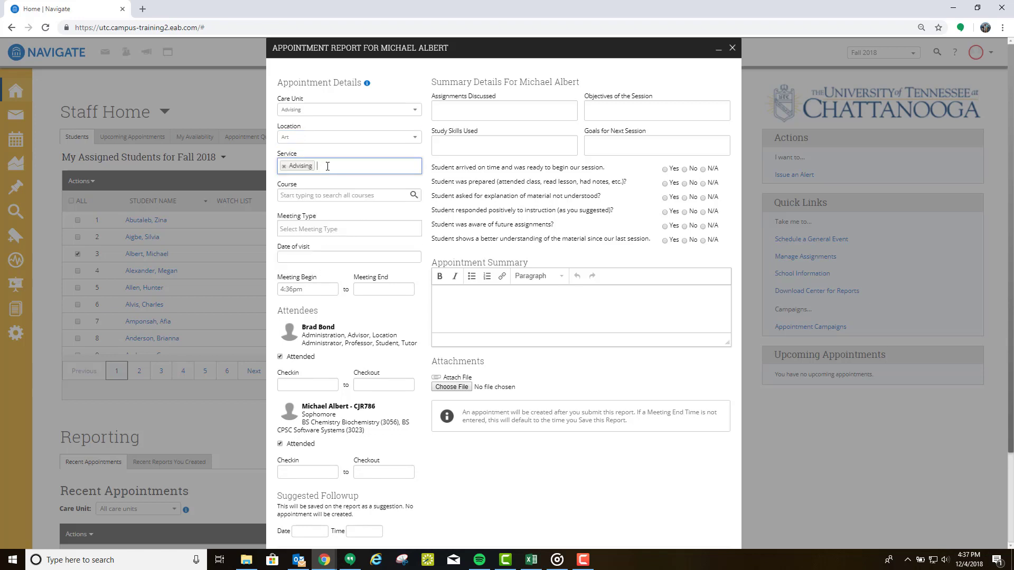
left_click(327, 166)
left_click(331, 232)
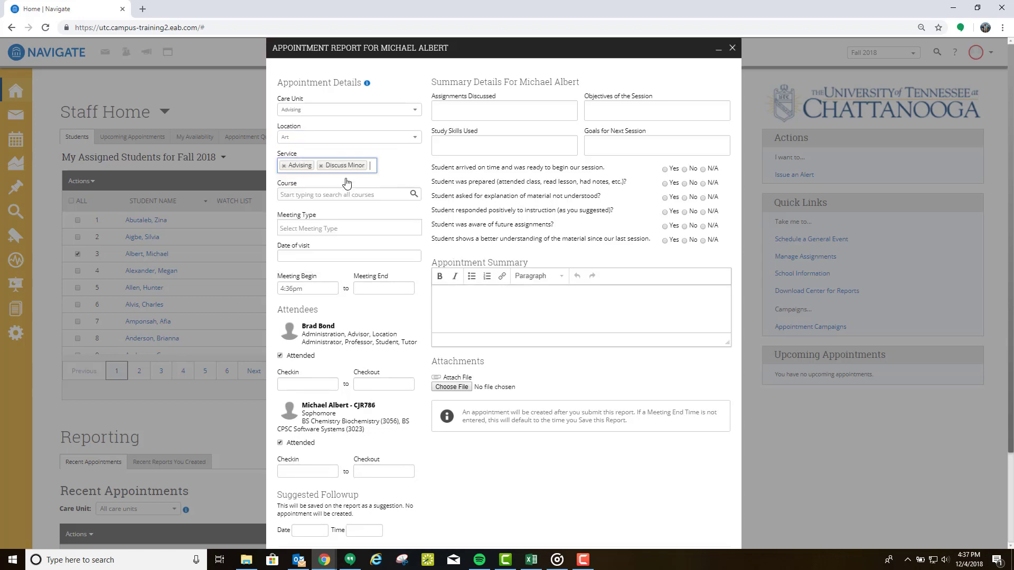
left_click(372, 166)
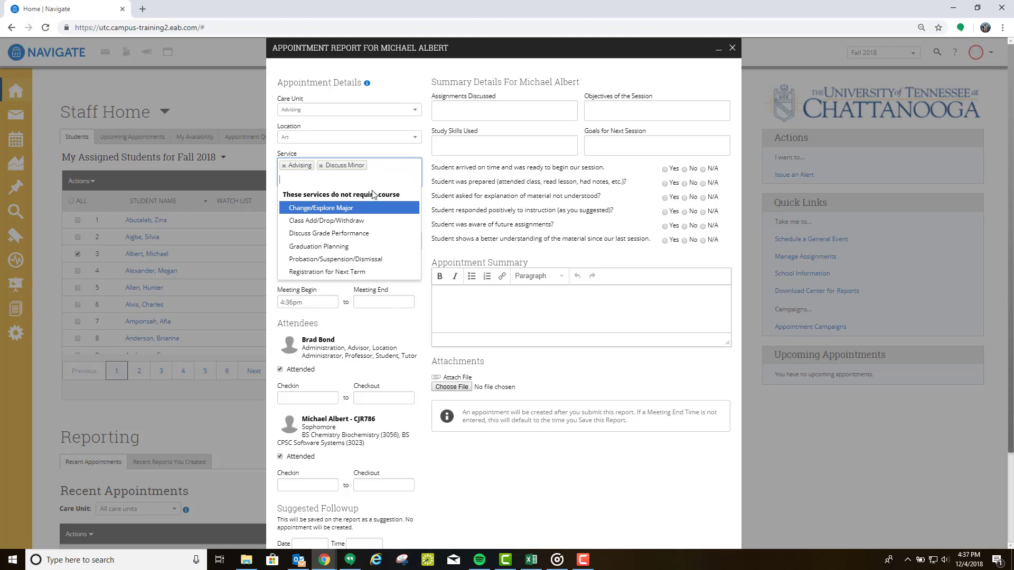
left_click(357, 221)
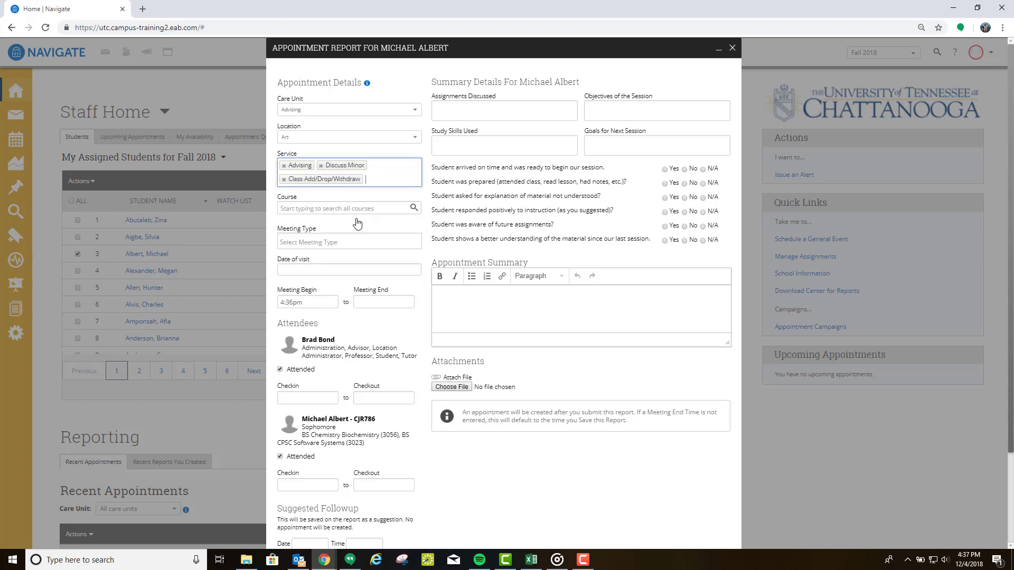
Step: Date the visit 12/04/2018, enter the summary 'Test summary', and save the report
left_click(351, 271)
left_click(320, 336)
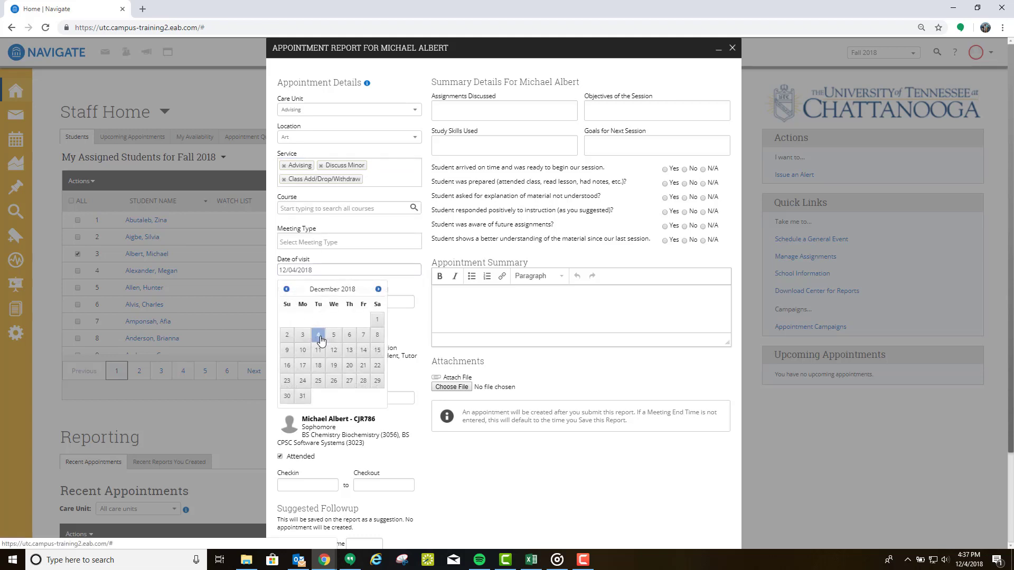
left_click(320, 337)
left_click(463, 306)
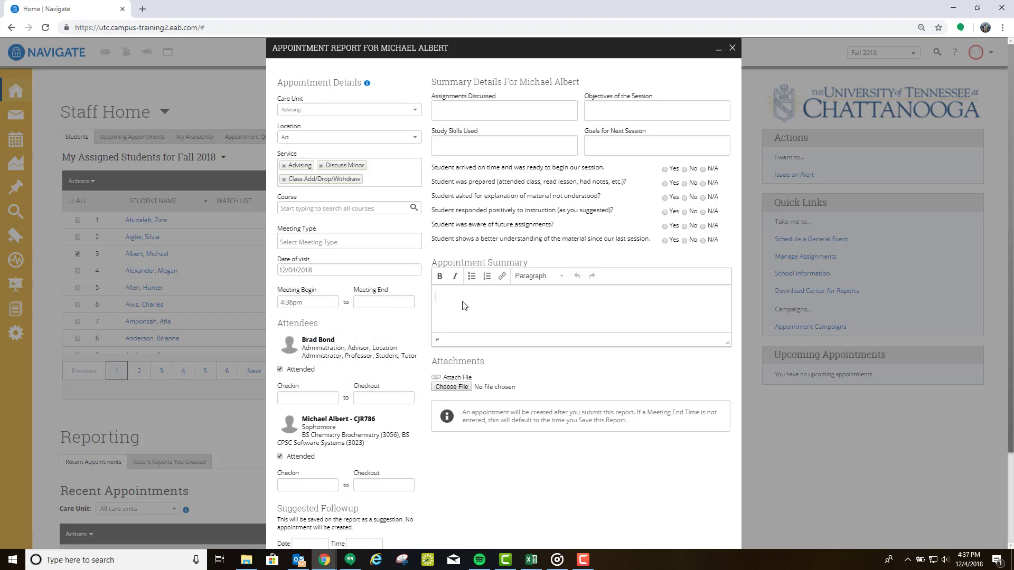
type("Test summary")
scroll(552, 392, "down", 3)
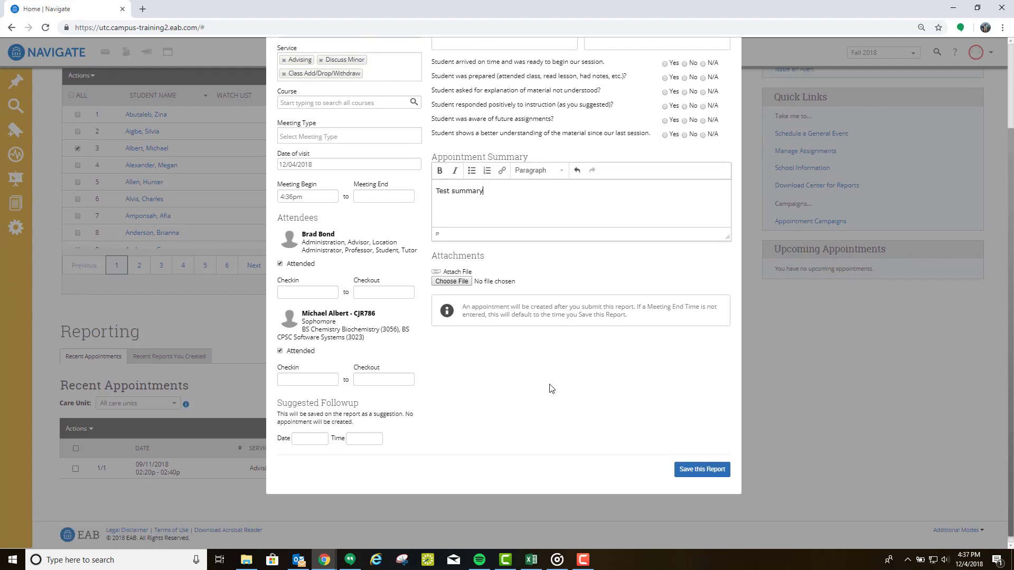
left_click(696, 474)
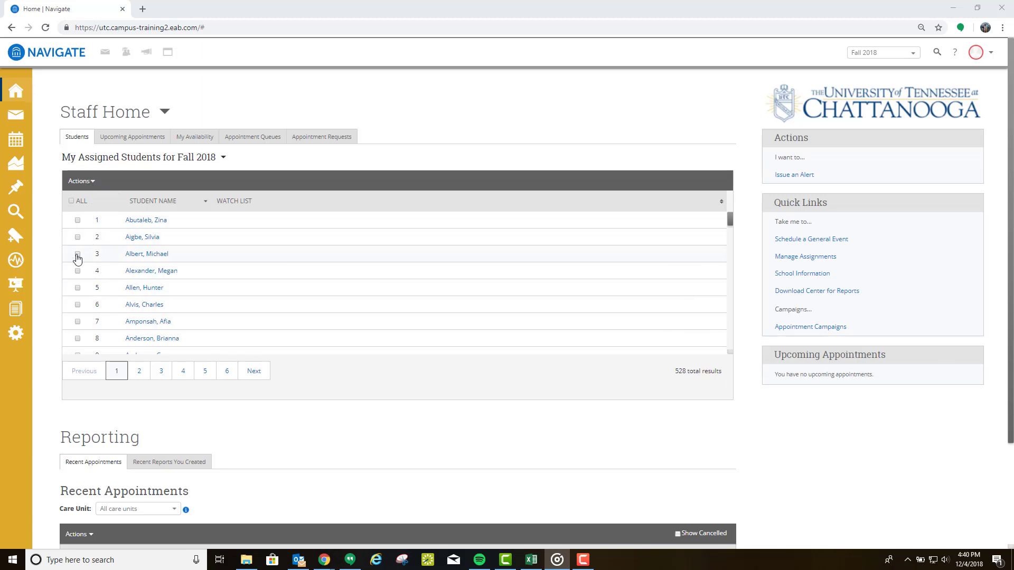
Step: Add the note 'Test summary' to the row 3 student, visible to its author and the student
left_click(78, 254)
left_click(93, 182)
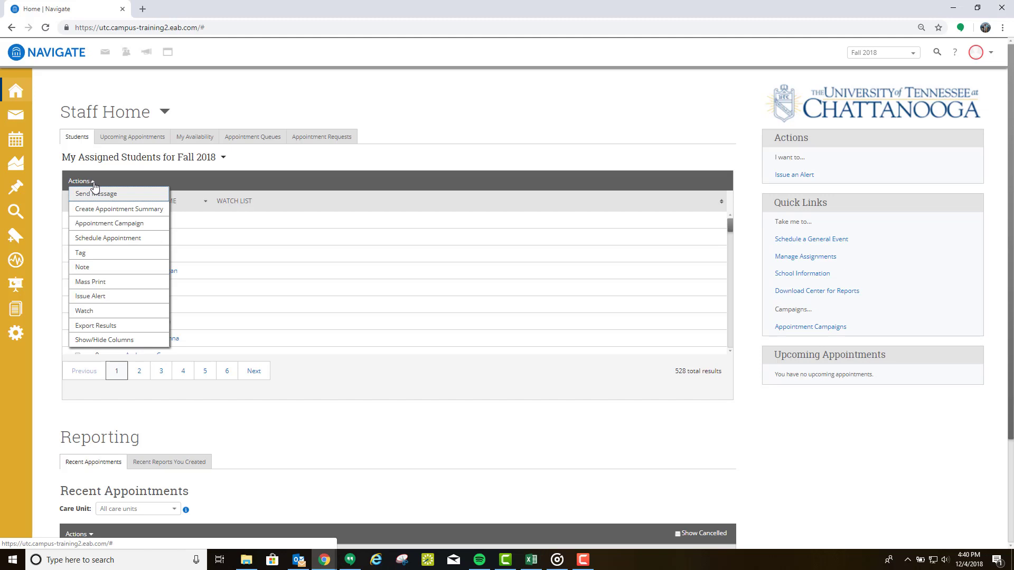
left_click(92, 266)
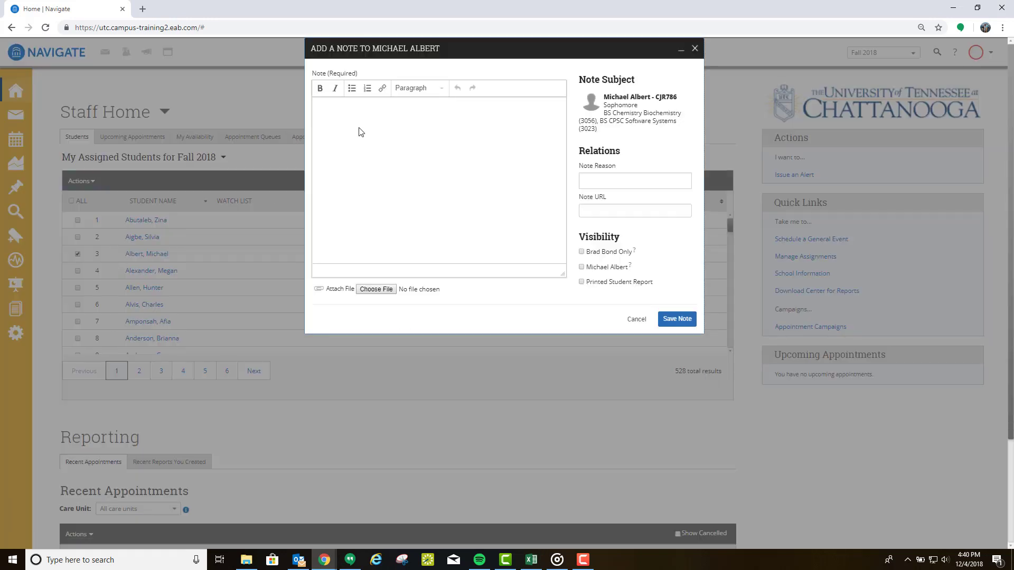
type("Test summary")
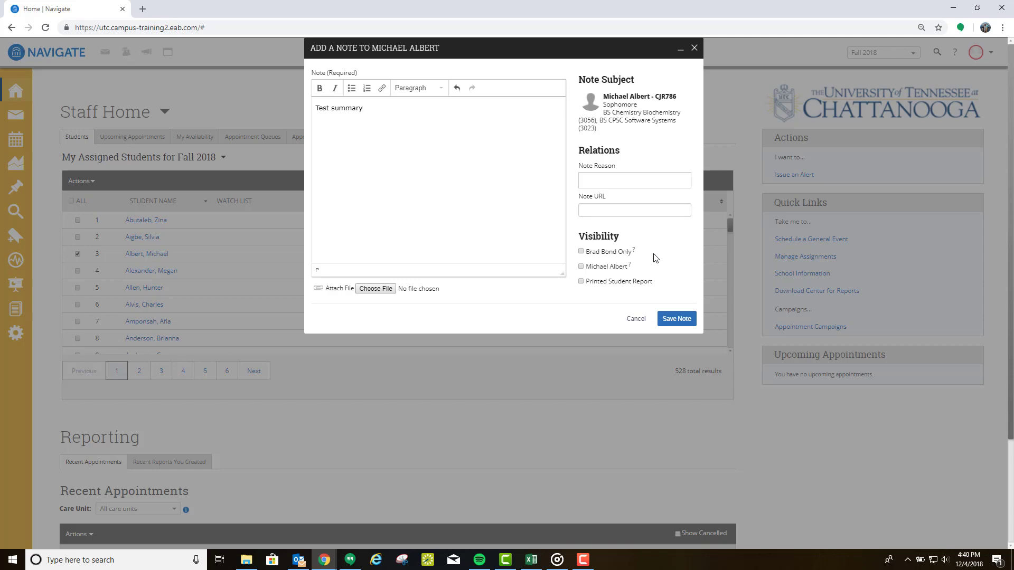
left_click(581, 252)
left_click(581, 267)
left_click(669, 320)
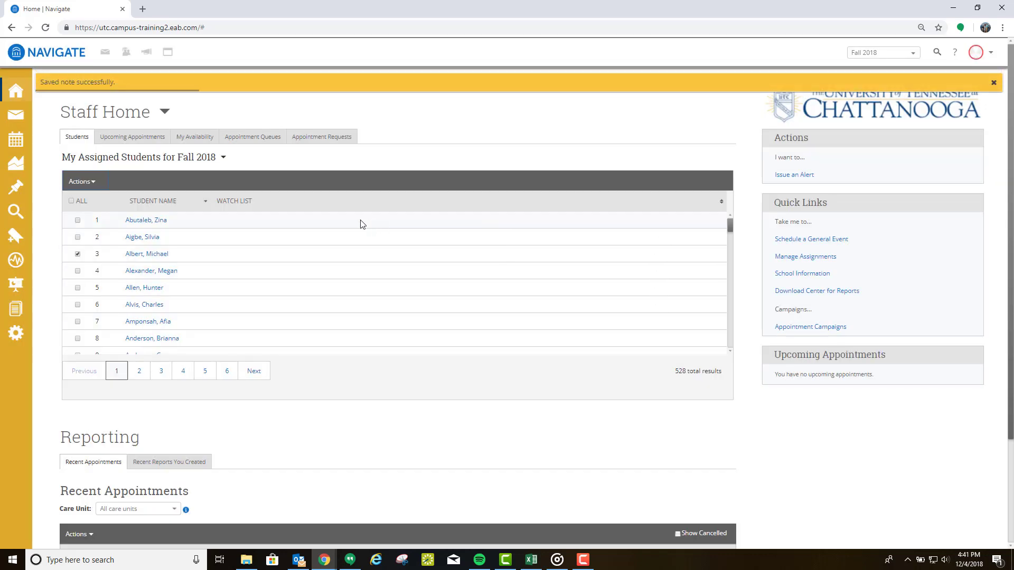
left_click(161, 256)
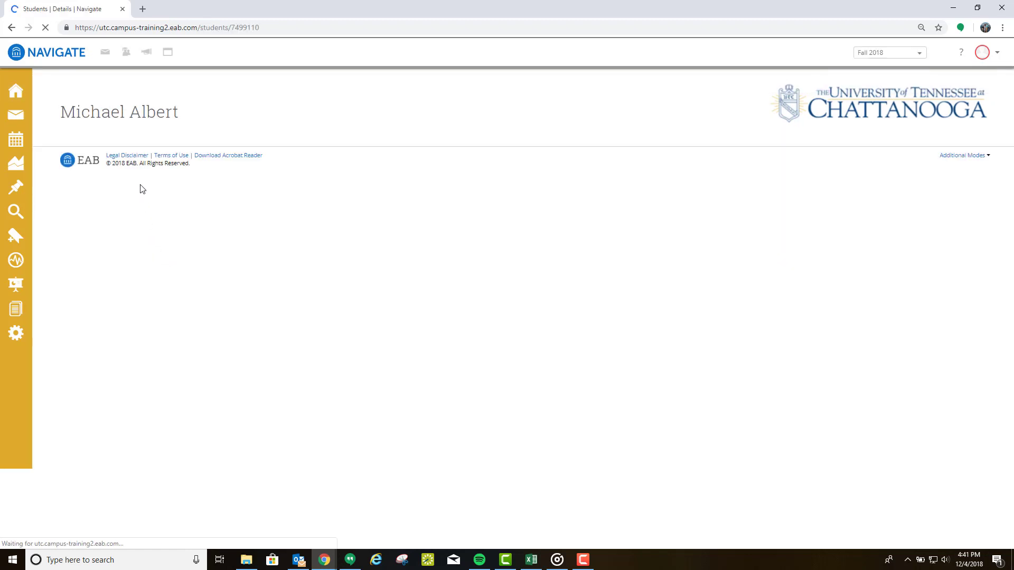
left_click(168, 140)
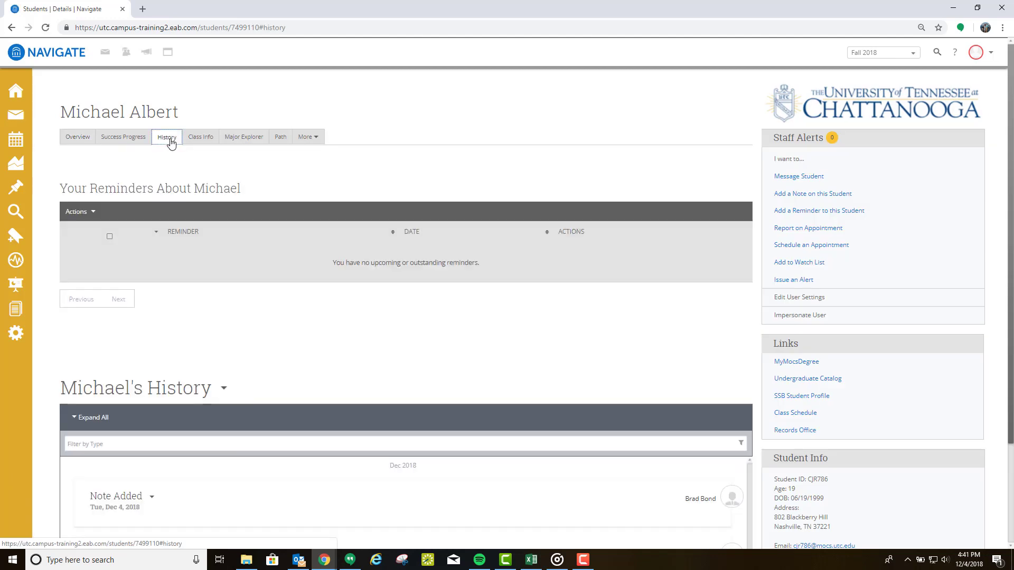
scroll(454, 287, "down", 3)
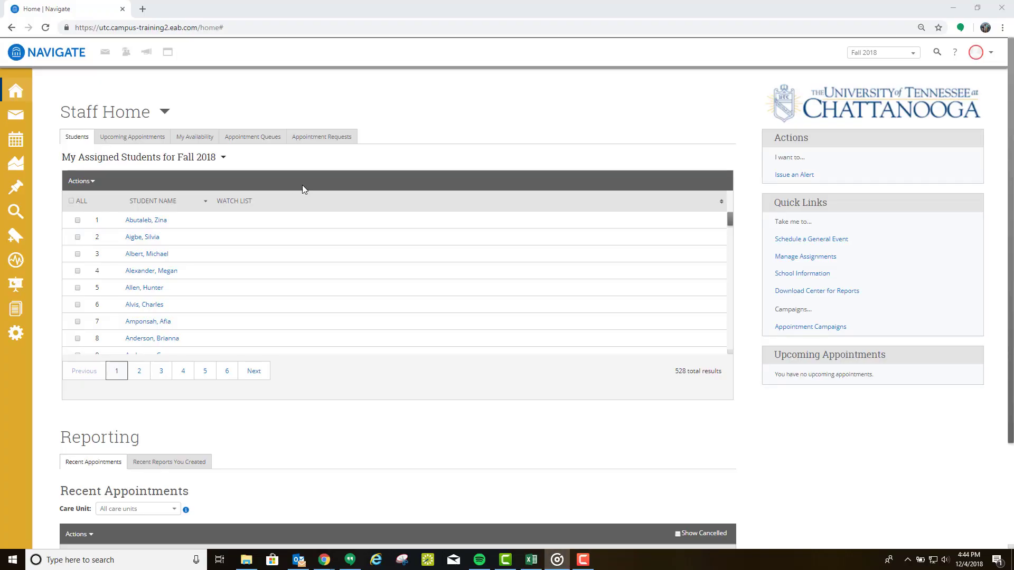
left_click(78, 254)
left_click(94, 185)
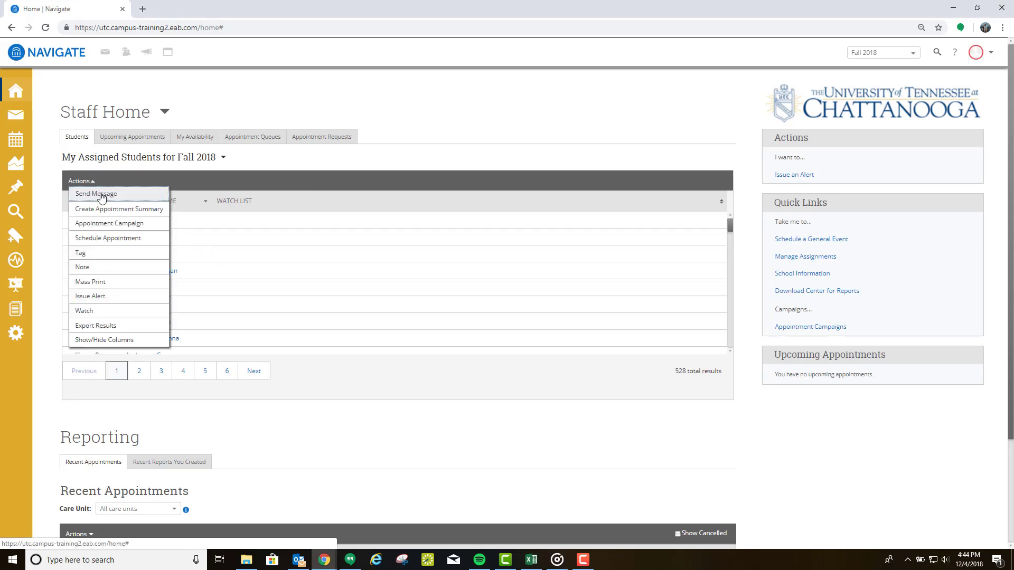
left_click(102, 197)
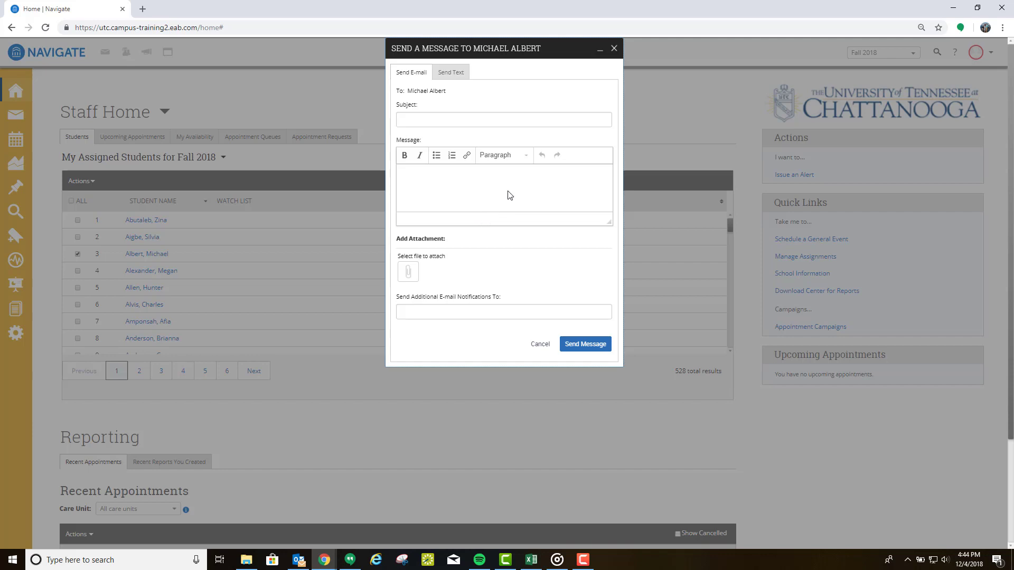
left_click(613, 48)
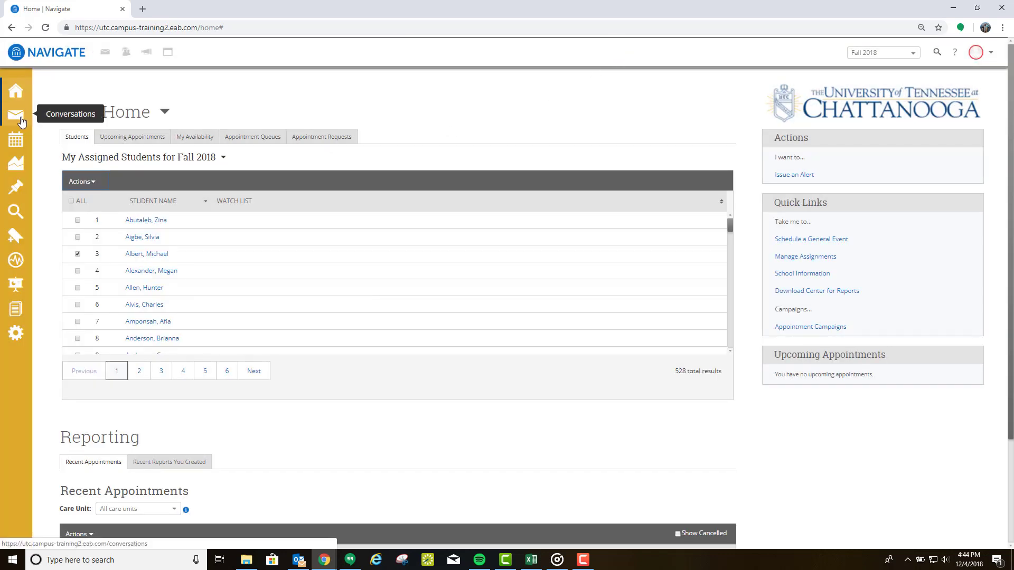
left_click(97, 181)
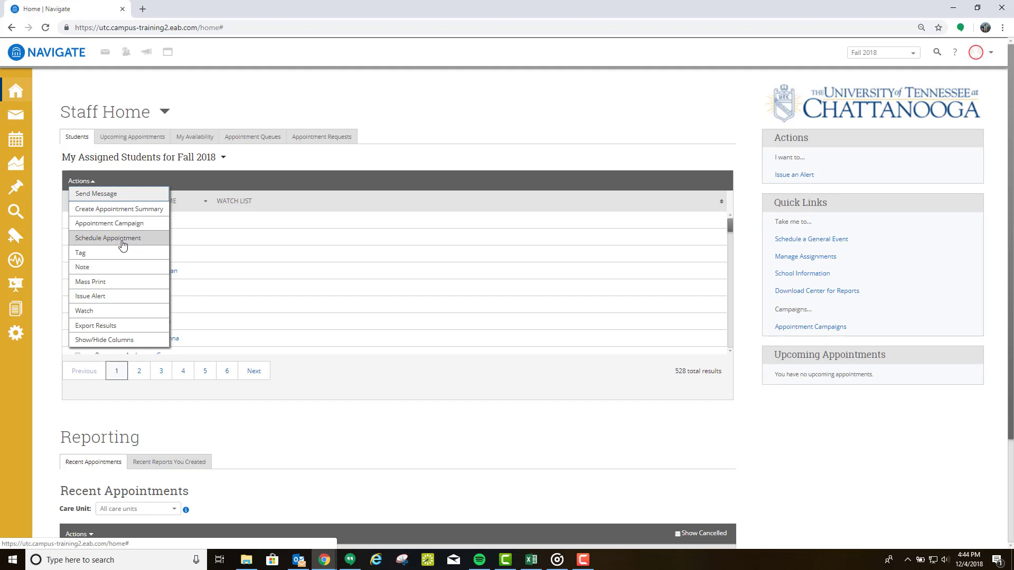
left_click(102, 339)
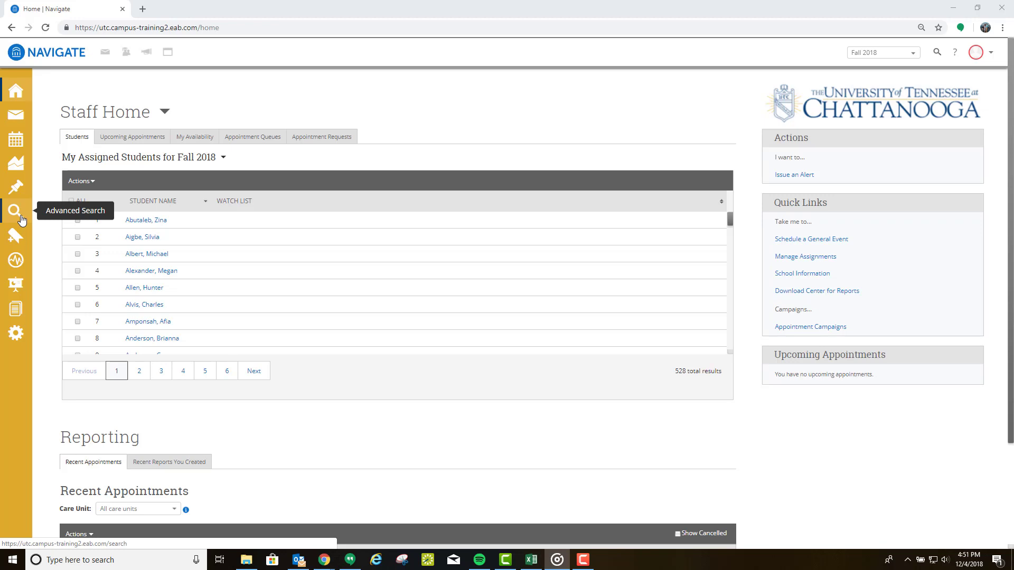
Step: Open Advanced Search with advanced filters and set the enrollment term to Fall 2018
left_click(21, 219)
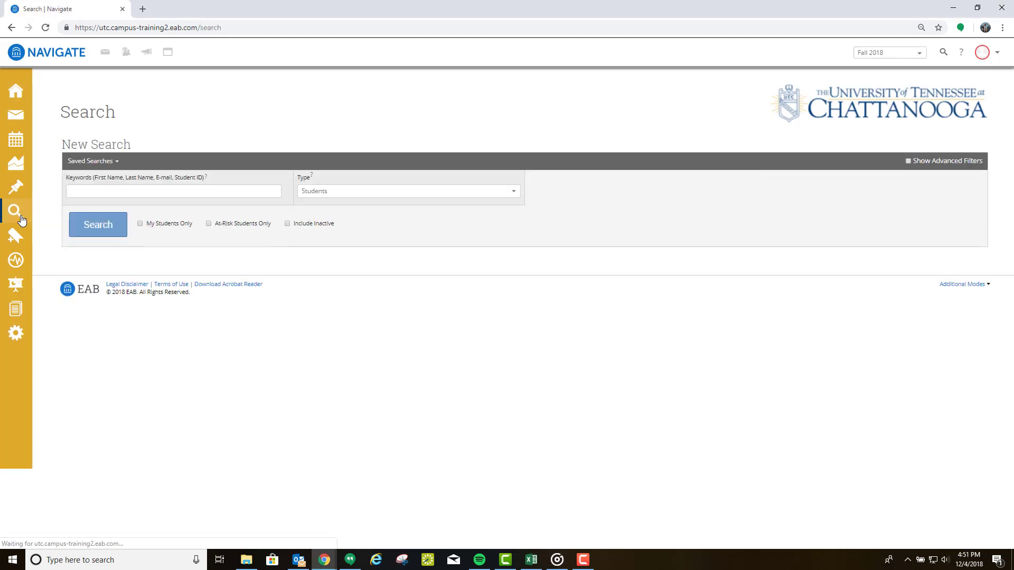
left_click(909, 161)
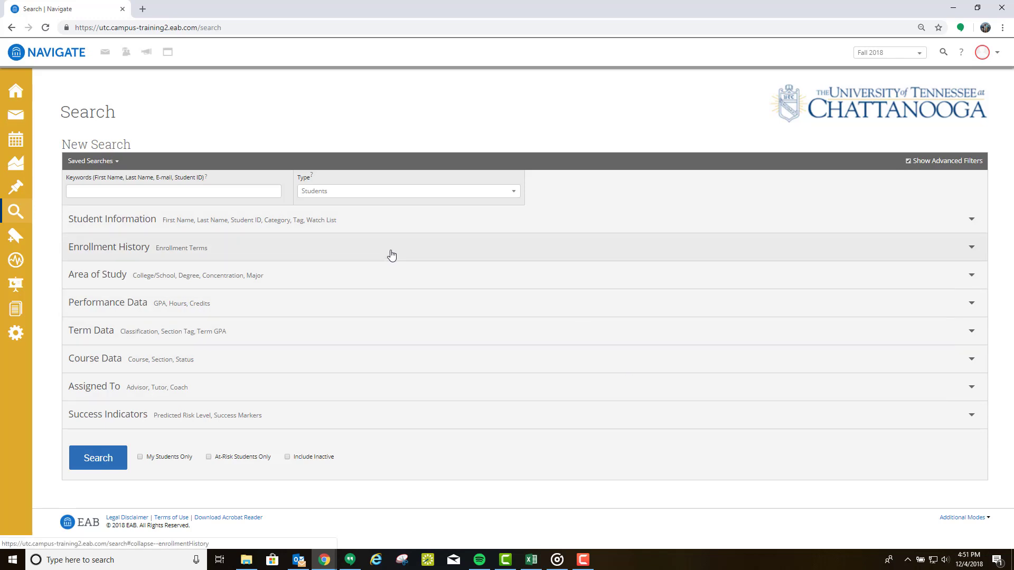
left_click(338, 248)
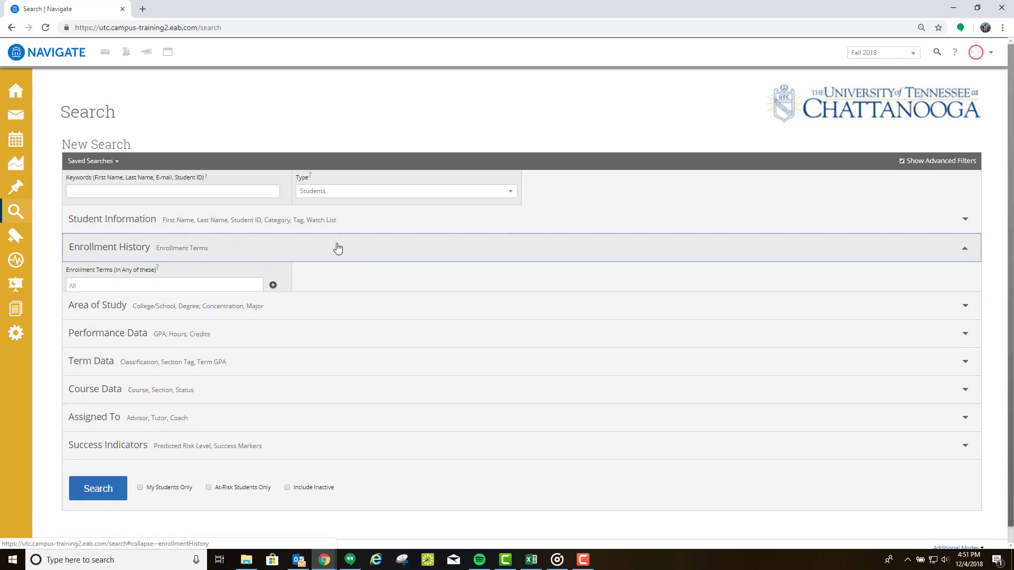
left_click(173, 286)
scroll(136, 335, "up", 5)
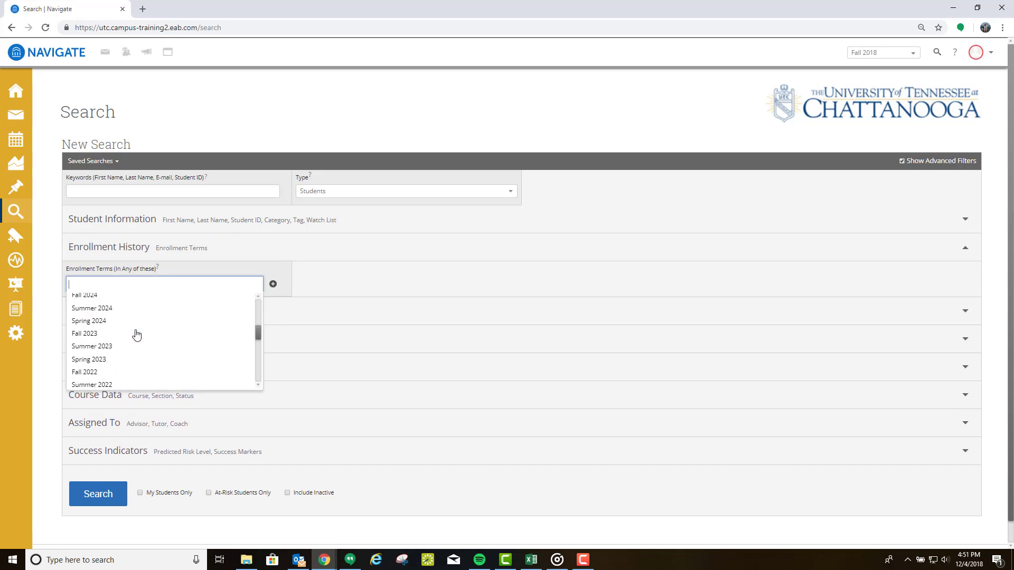
scroll(135, 335, "down", 3)
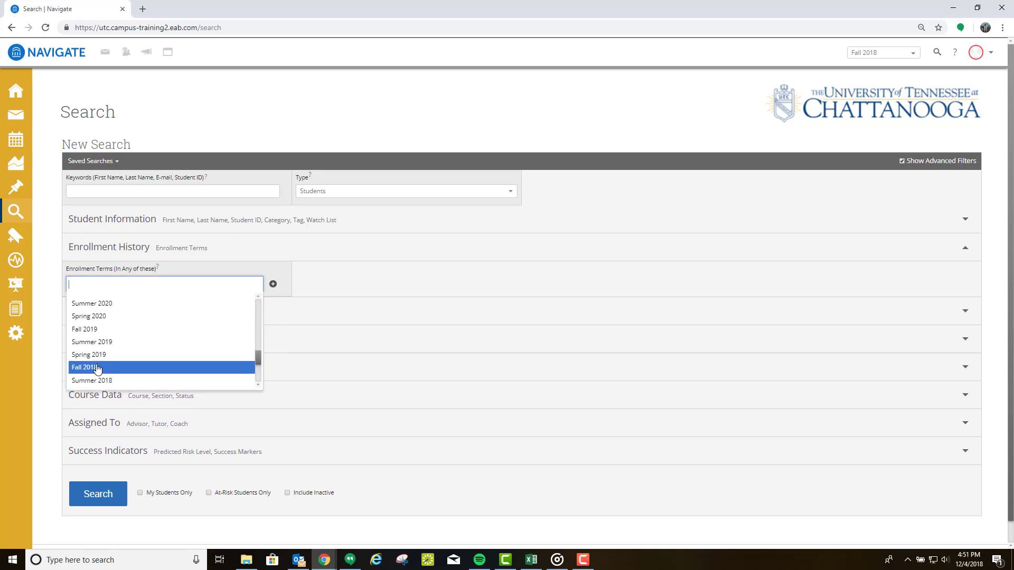
left_click(117, 363)
Step: Limit the college to Arts & Sciences and the major to BA Theatre (2045)
left_click(132, 316)
left_click(96, 349)
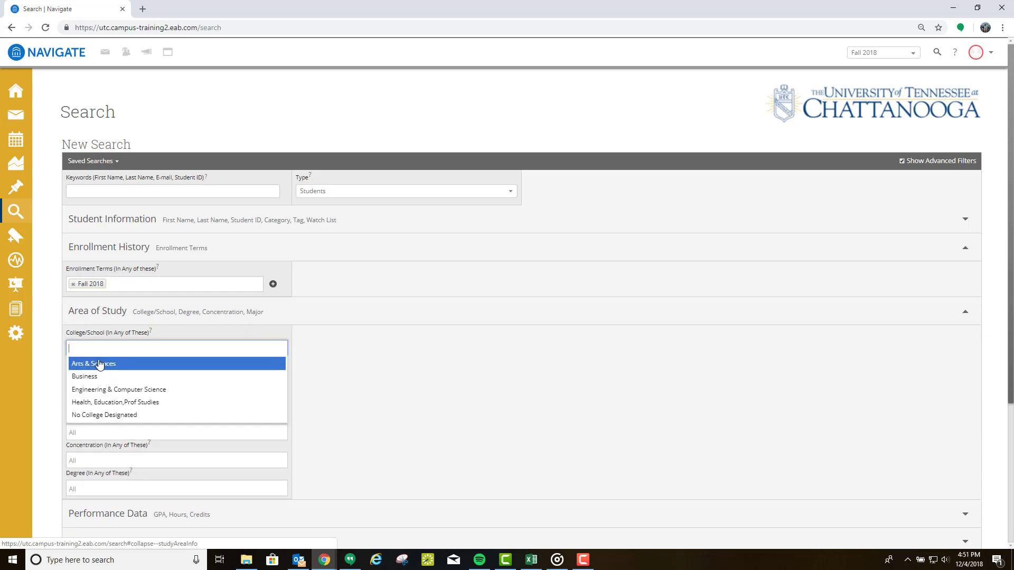
left_click(96, 364)
left_click(96, 377)
type("H")
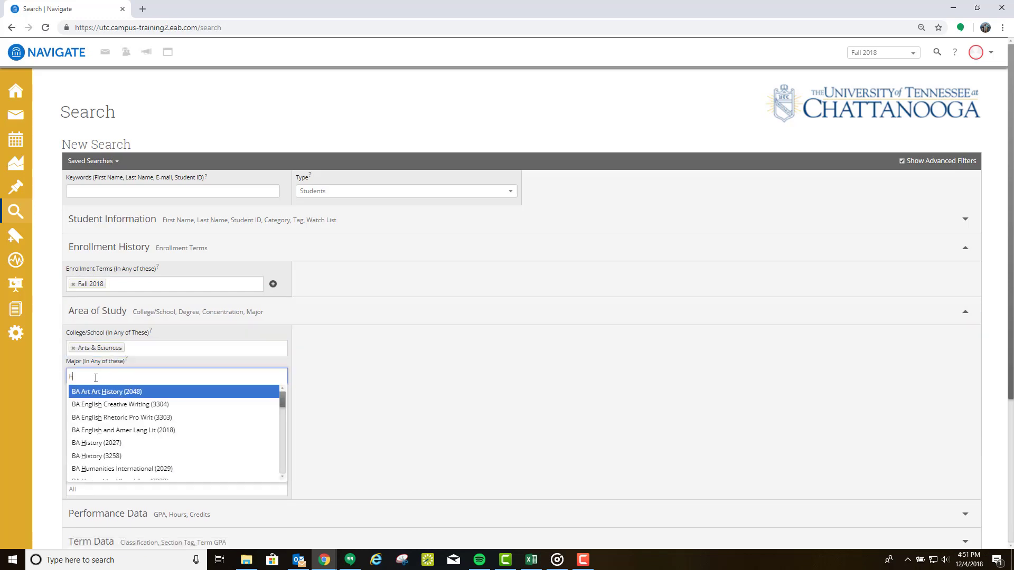
key("BackSpace")
type("theat")
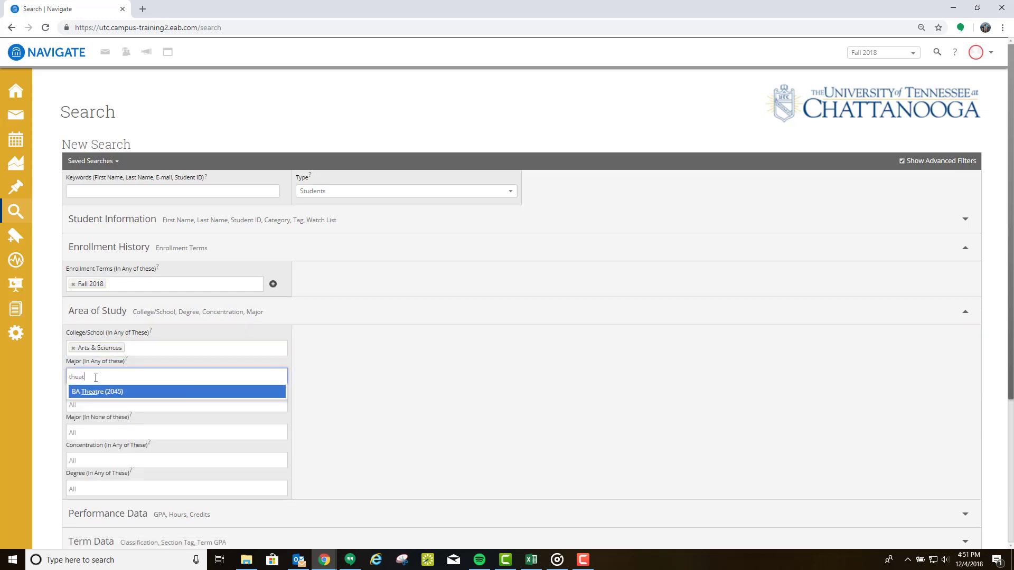
left_click(95, 391)
Step: Set minimum cumulative GPA 3.5 and minimum credits earned 75, then run the search
scroll(190, 388, "down", 4)
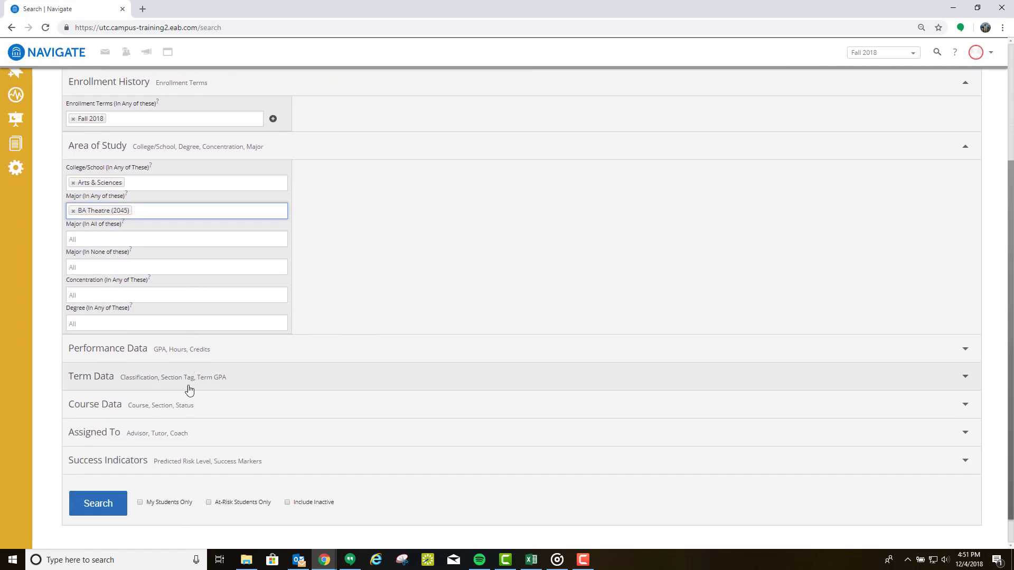
left_click(124, 318)
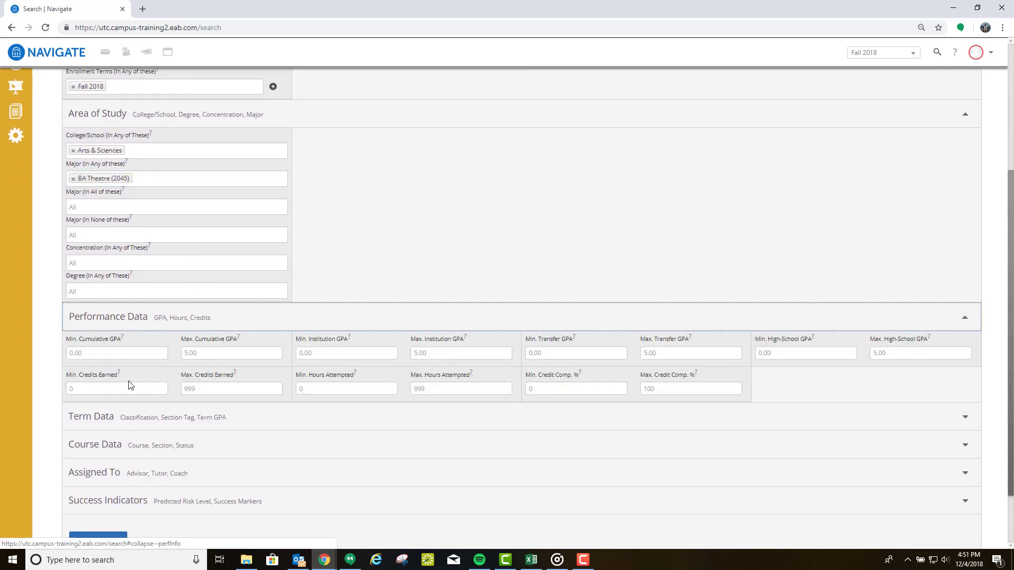
left_click(121, 355)
type("3.5")
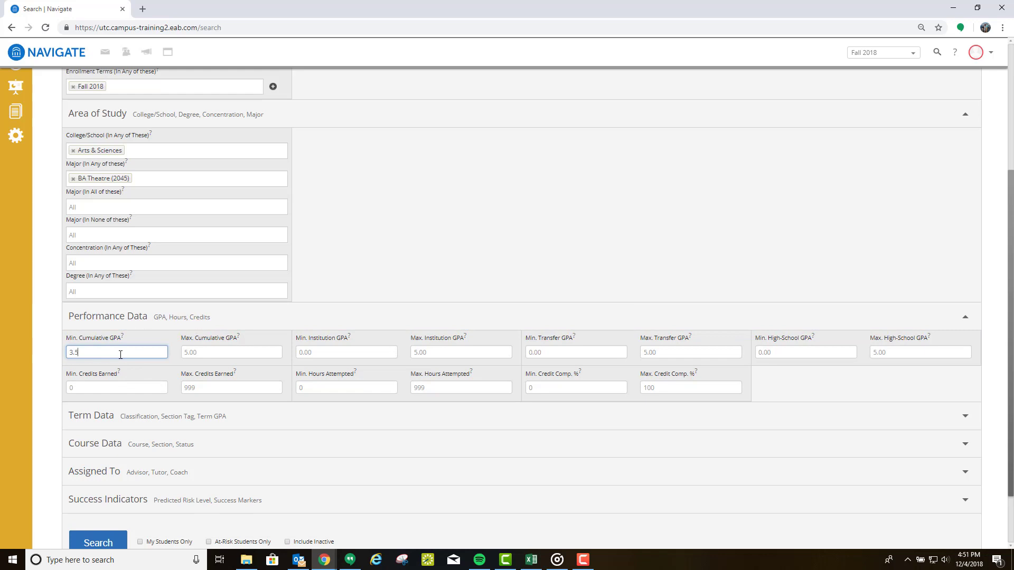
left_click(109, 388)
type("75")
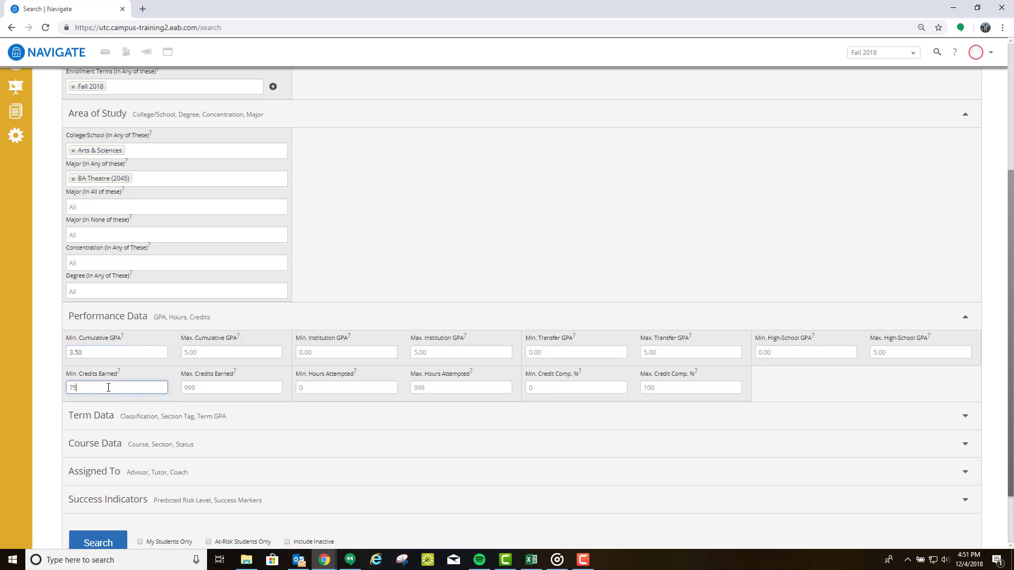
scroll(100, 439, "down", 2)
left_click(103, 465)
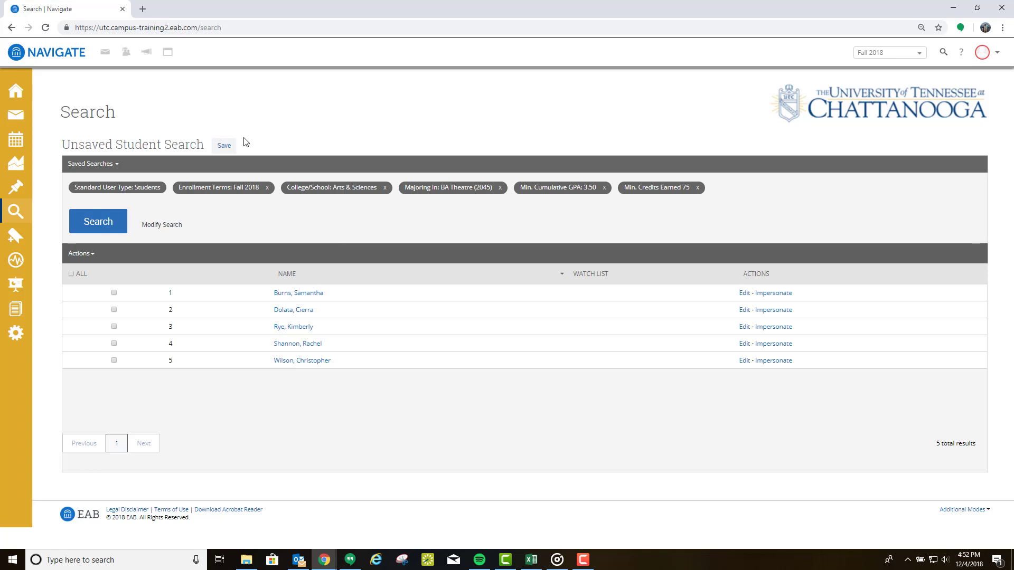
Step: Save the five-student theatre search under the name 'Test Search'
left_click(225, 146)
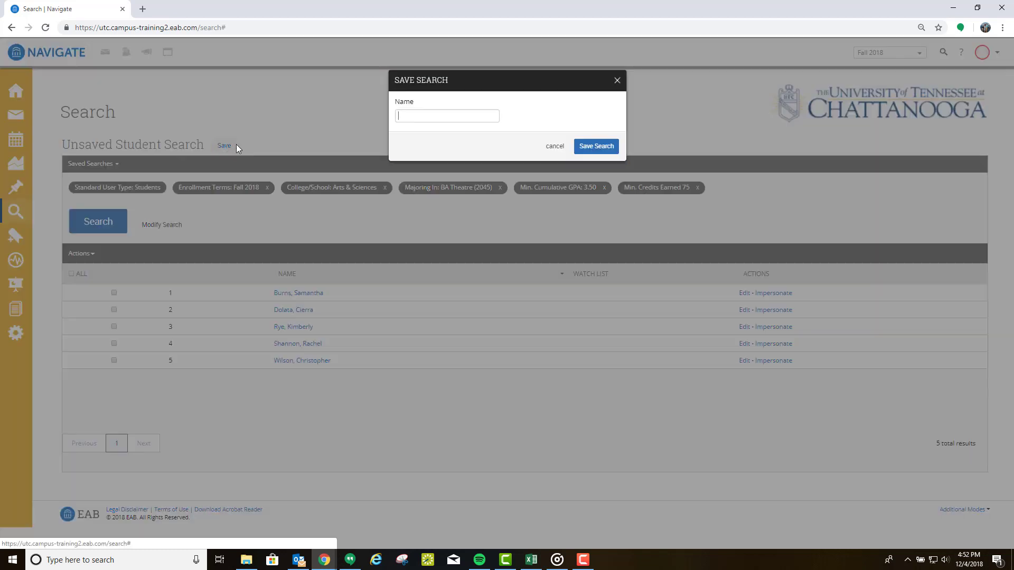
type("Test ")
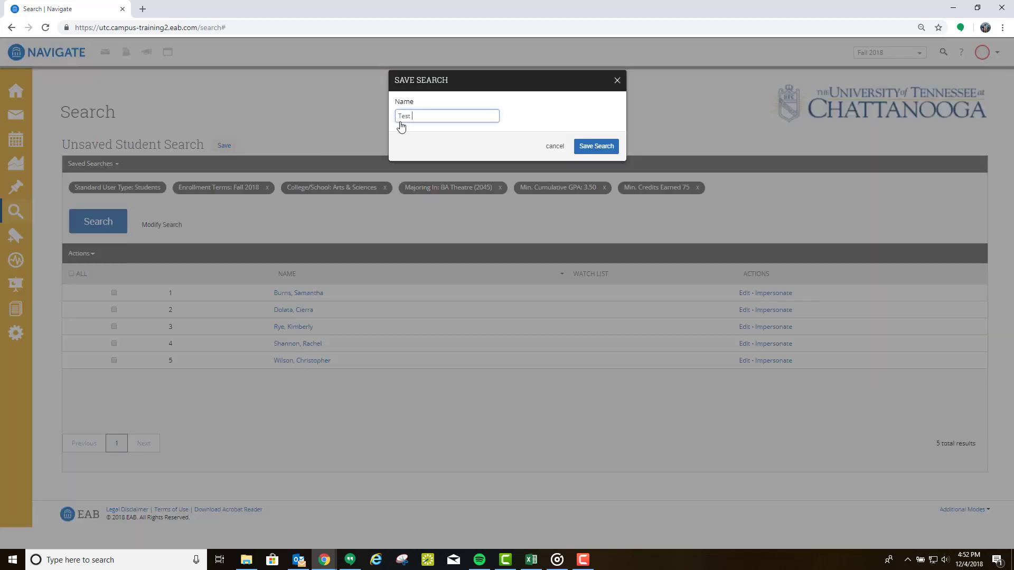
type("Search")
left_click(590, 152)
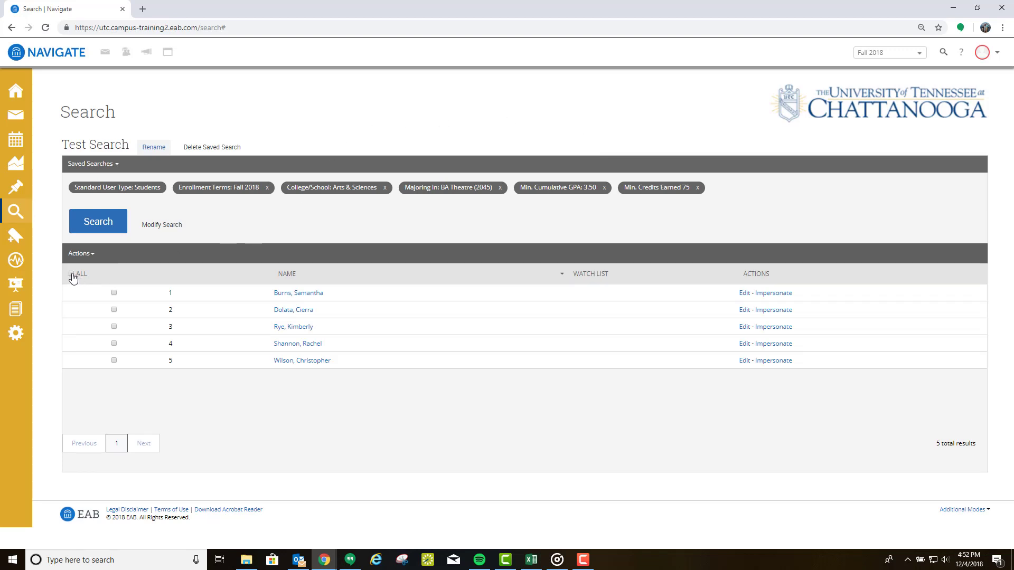
left_click(92, 254)
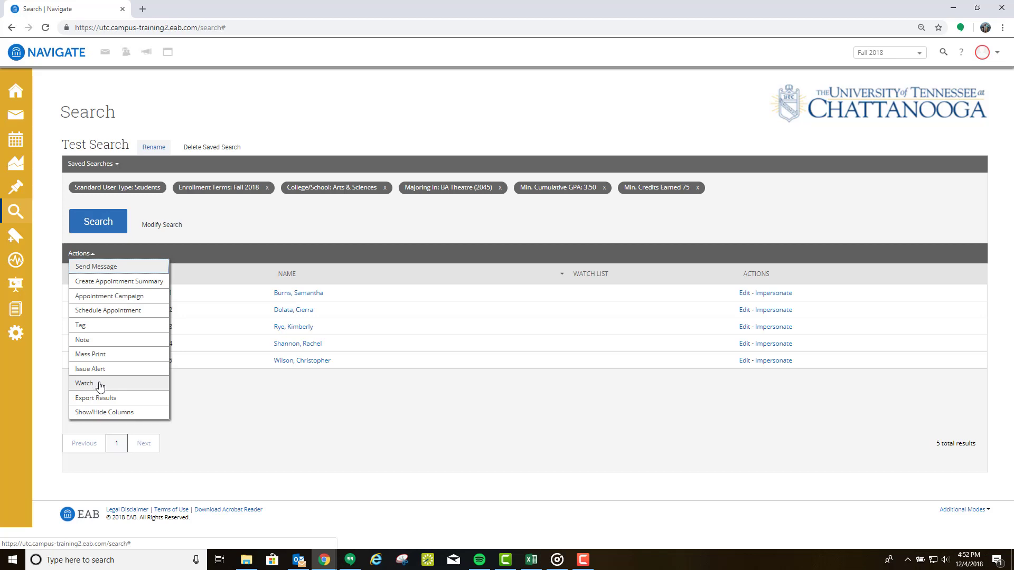
Step: Add the five checked students to a new watch list named 'Test Watc'
left_click(100, 385)
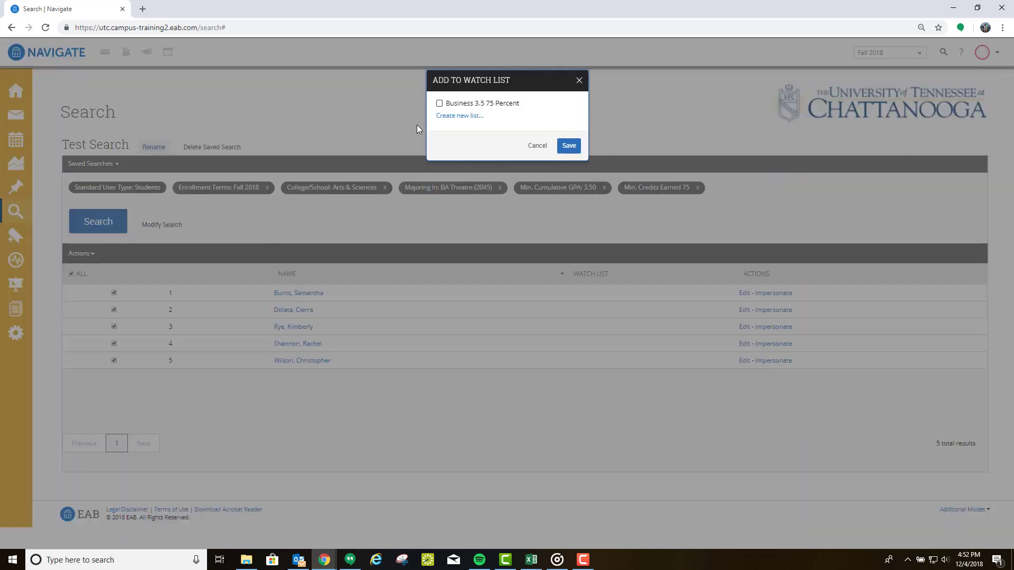
left_click(450, 116)
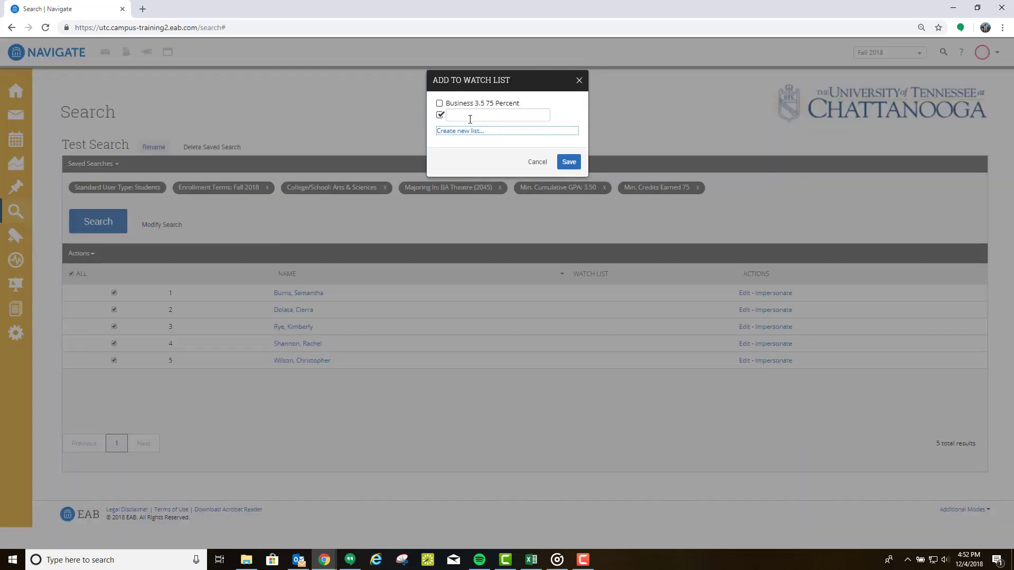
left_click(470, 118)
type("Test ")
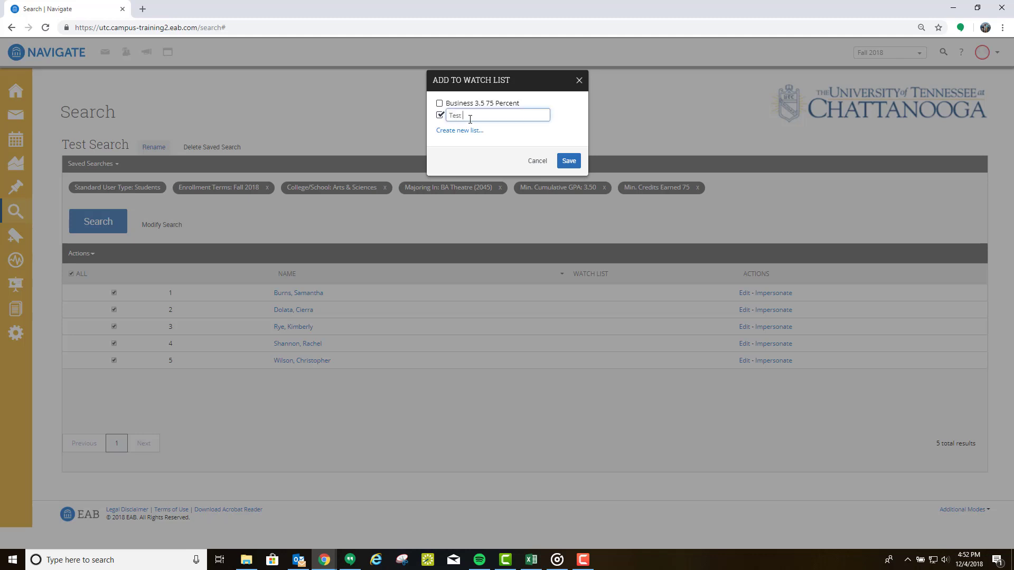
type("Watch")
left_click(569, 161)
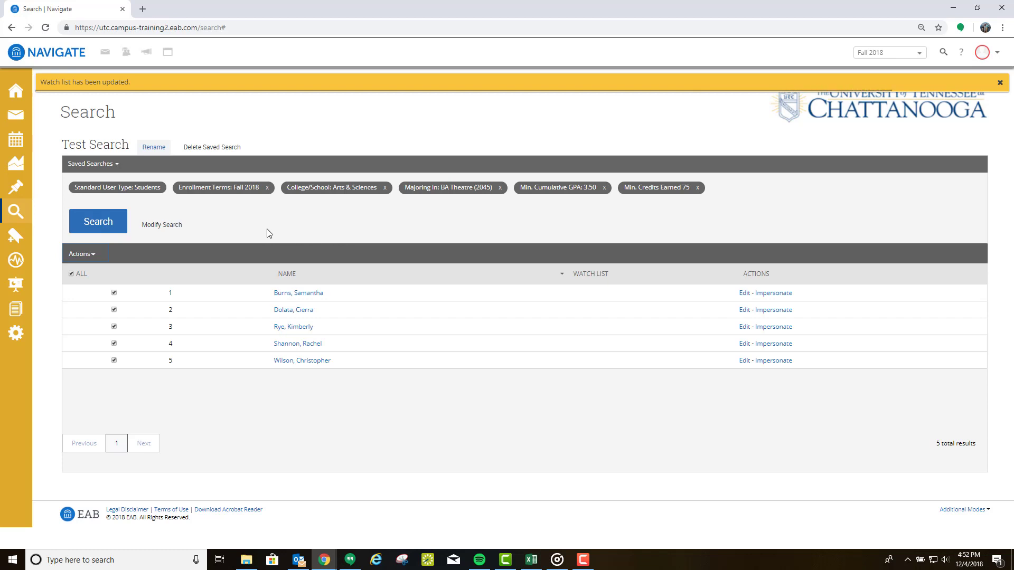
left_click(17, 239)
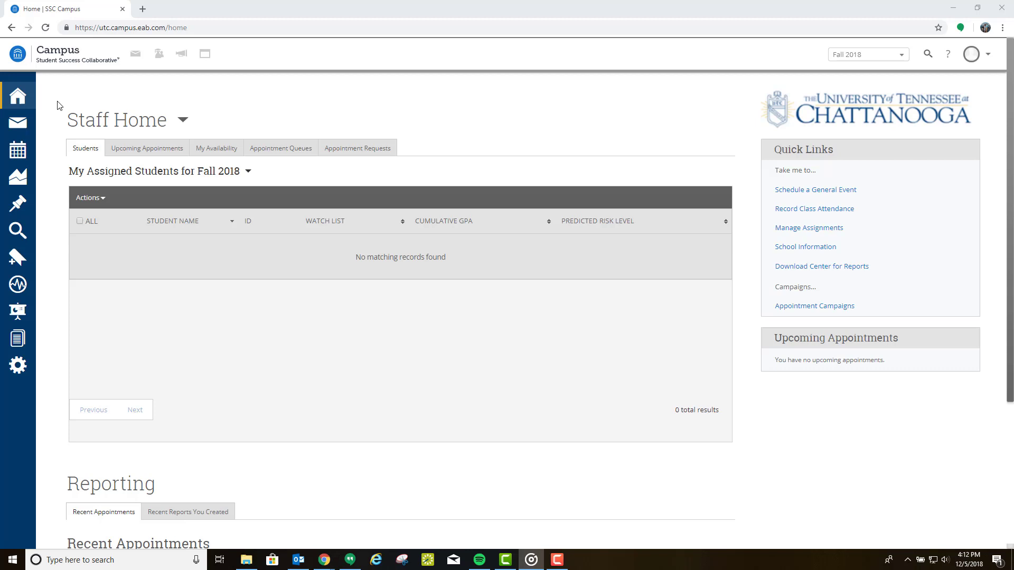
Step: Look through the staff calendar's subscription and Exchange integration options
left_click(19, 153)
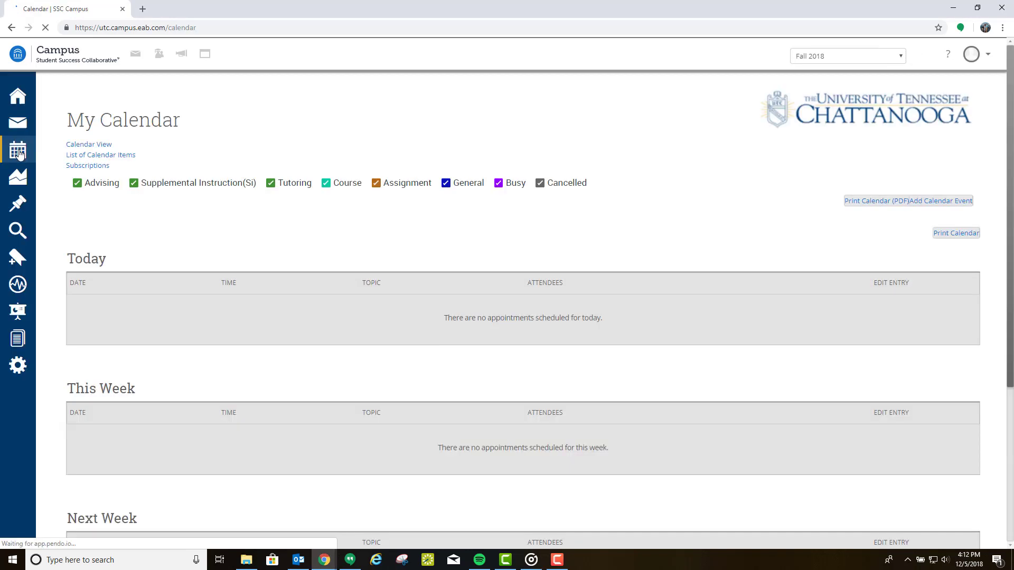
left_click(226, 149)
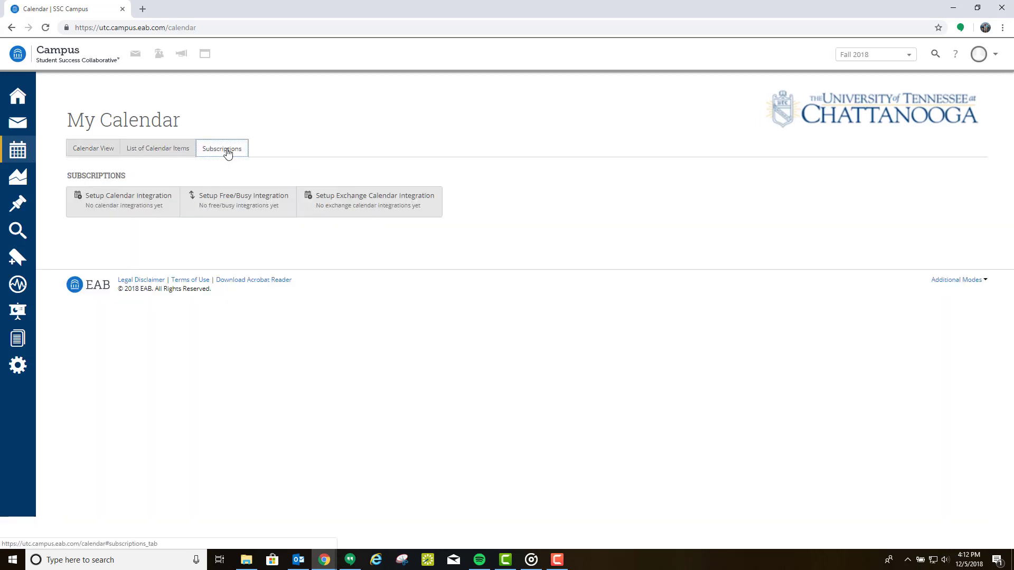
left_click(362, 208)
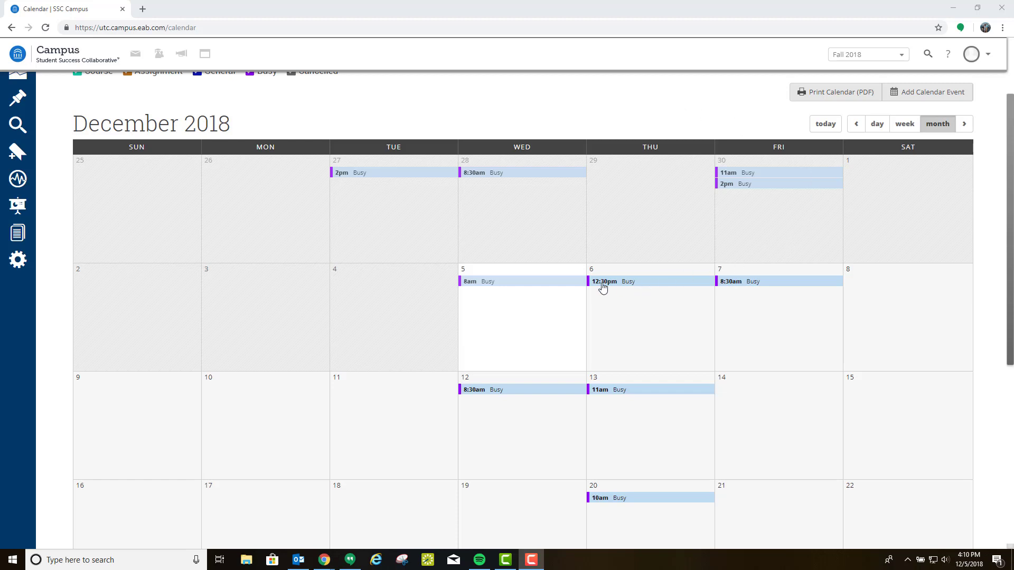
mouse_move(488, 180)
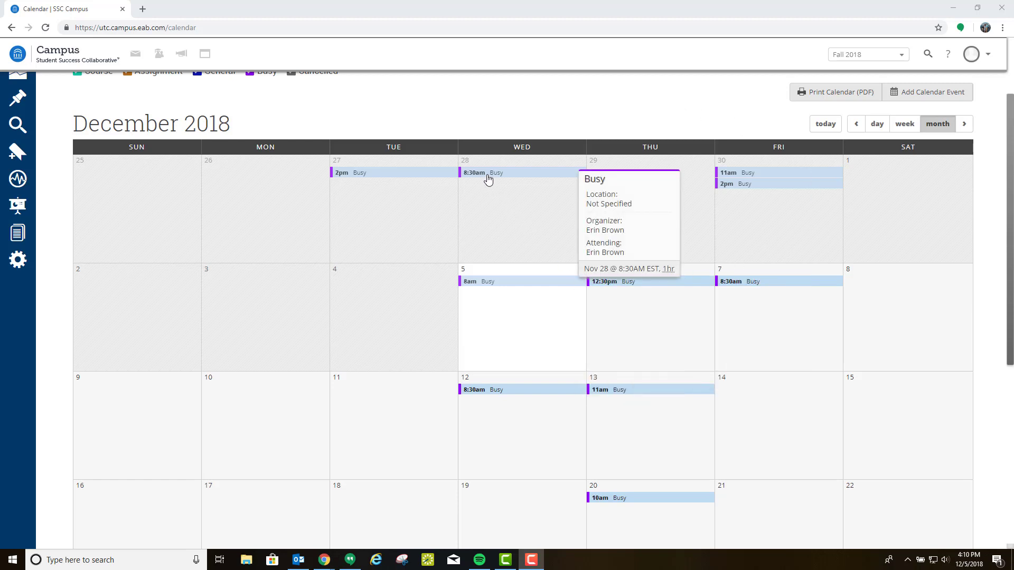
mouse_move(631, 286)
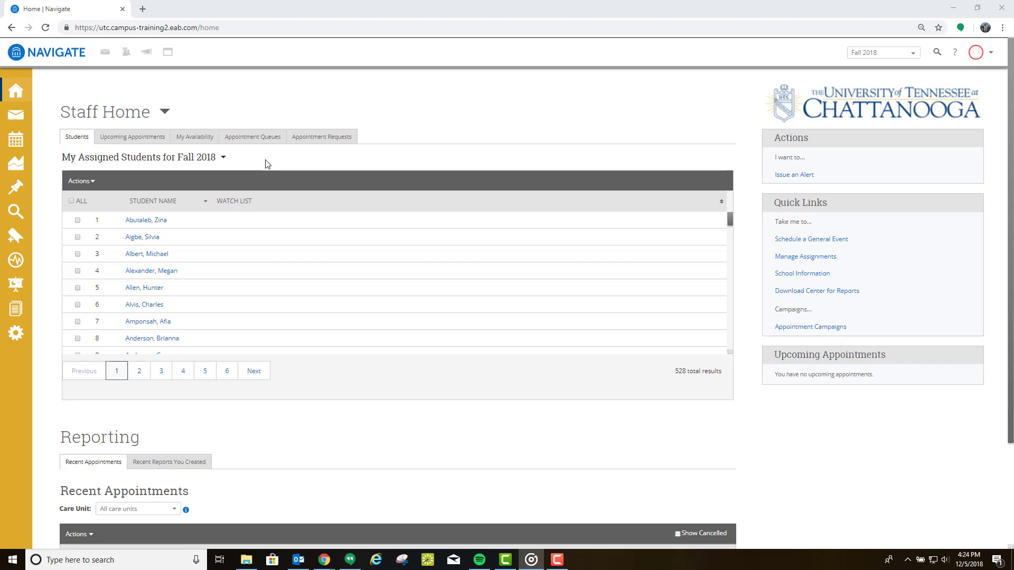
Step: On the My Availability tab, open the Add Time availability form
left_click(205, 139)
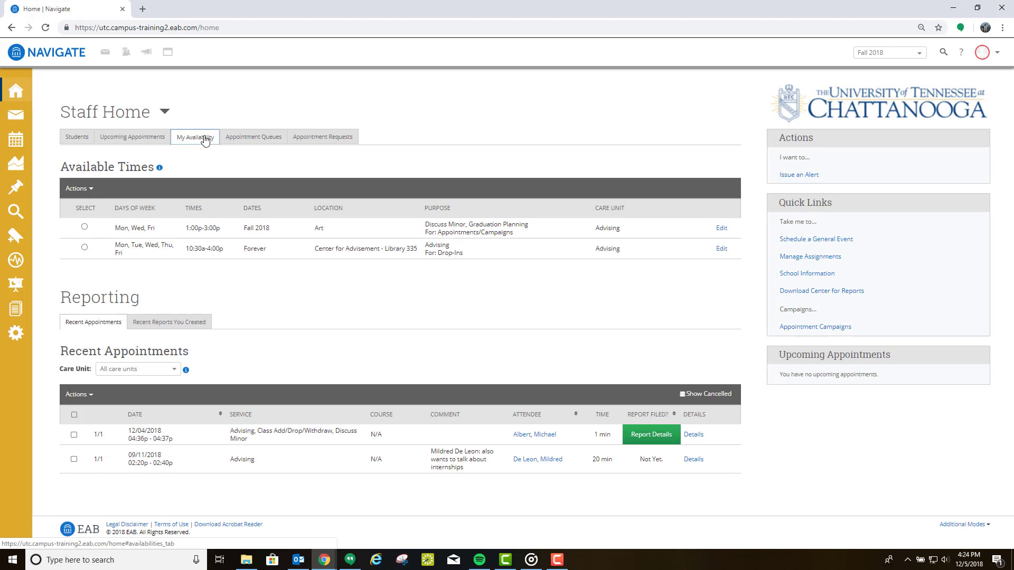
left_click(90, 189)
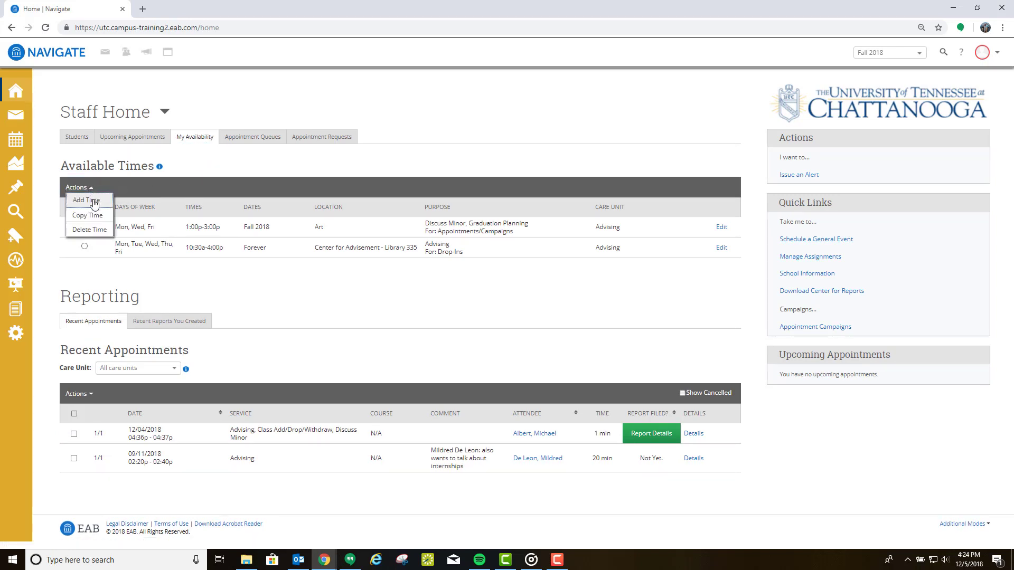
left_click(87, 200)
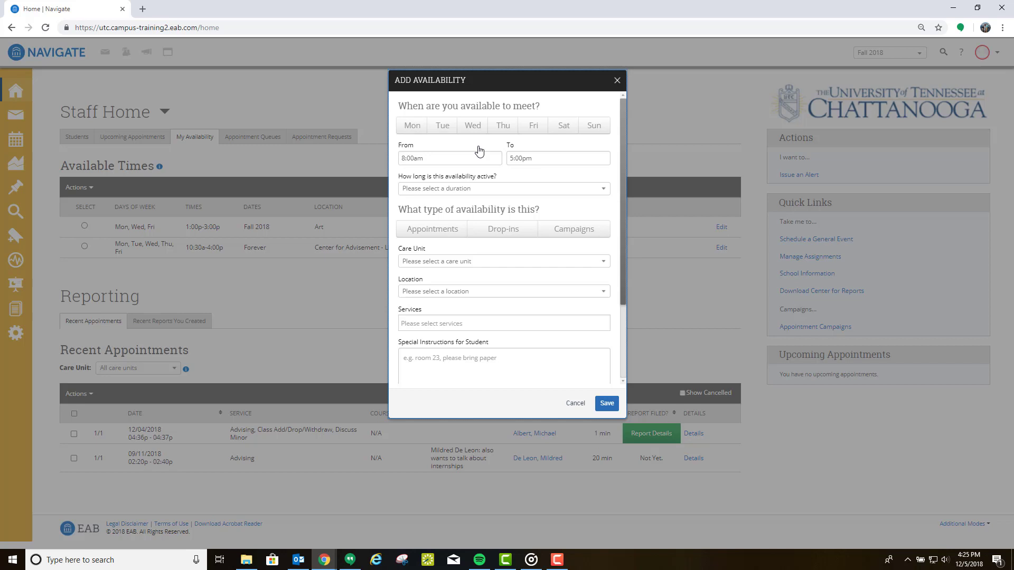
Step: Make Tuesday and Thursday available from 1:00pm for Fall 2018, for appointments and campaigns
left_click(443, 128)
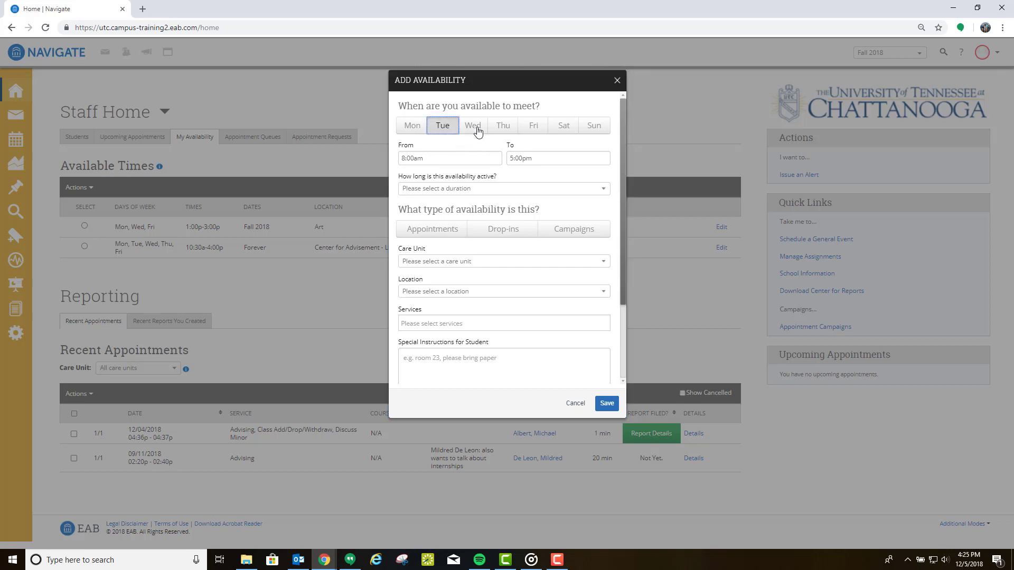
left_click(500, 128)
left_click(405, 159)
left_click_drag(428, 158, 396, 160)
type("1:00pm")
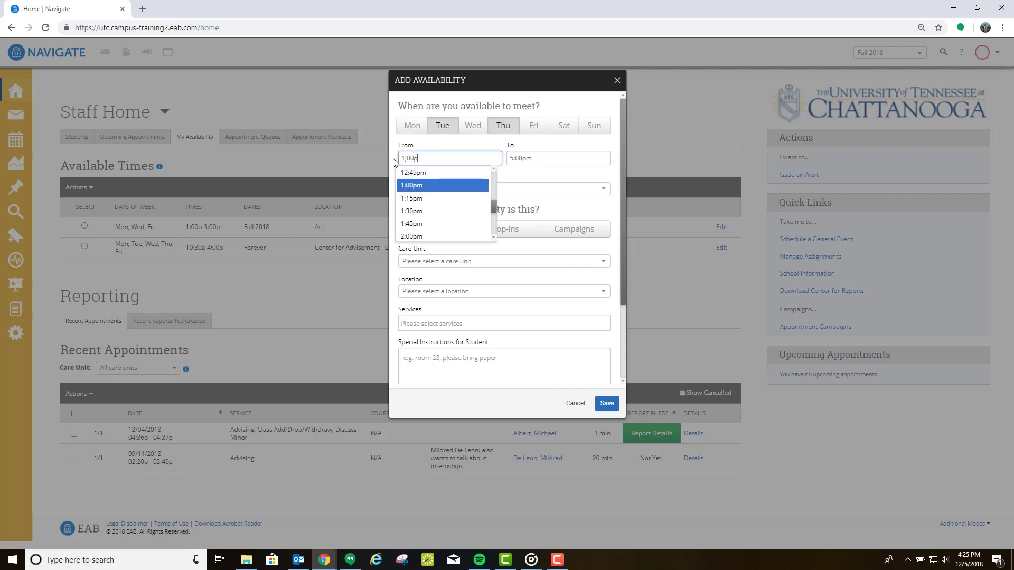
left_click(428, 191)
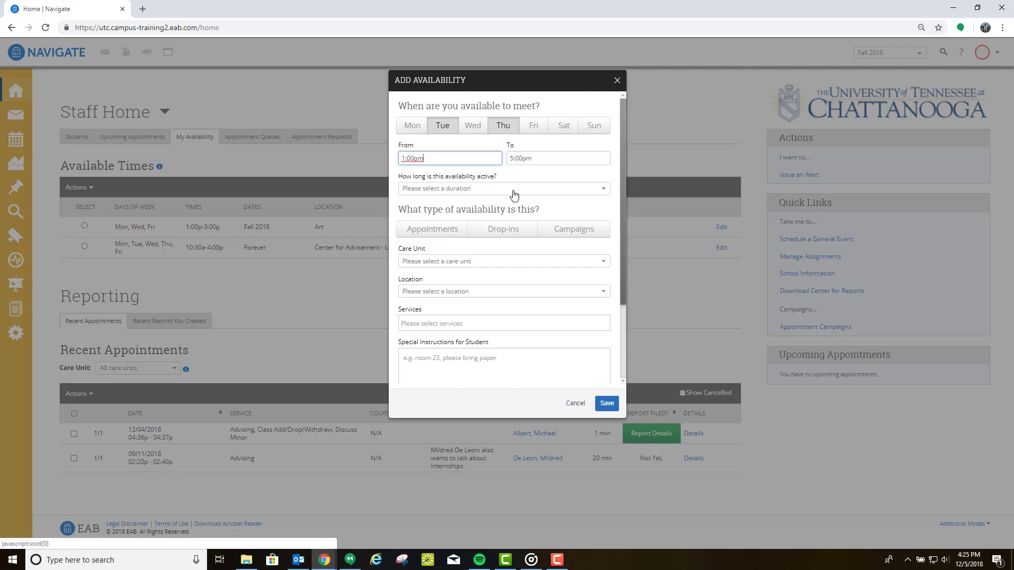
left_click(511, 190)
left_click(418, 204)
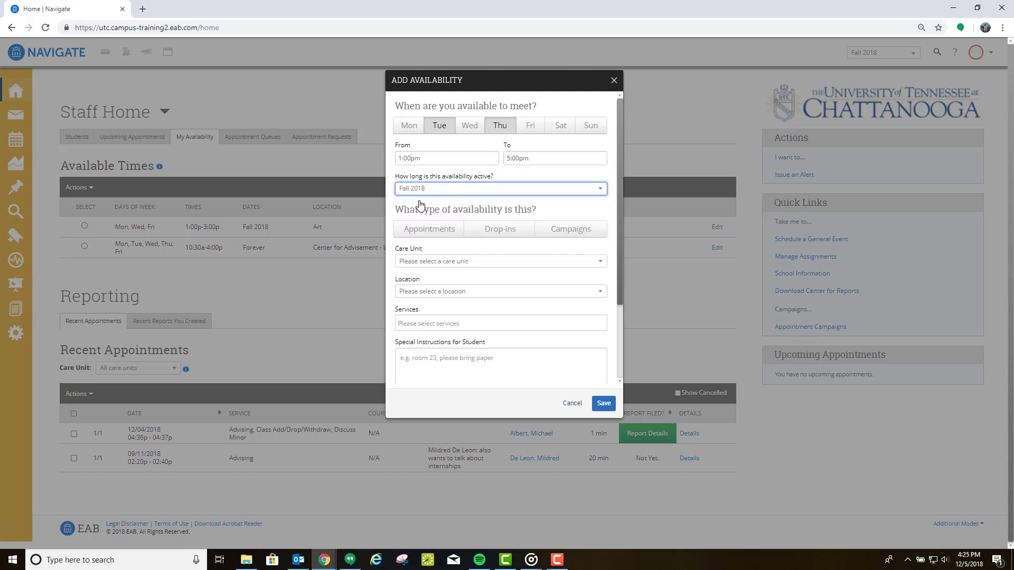
left_click(436, 237)
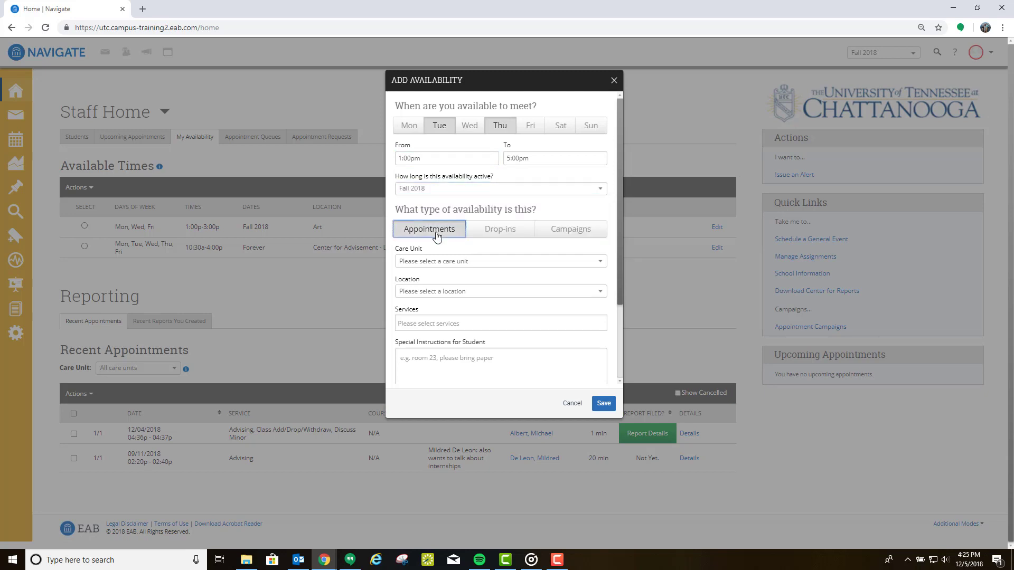
left_click(578, 232)
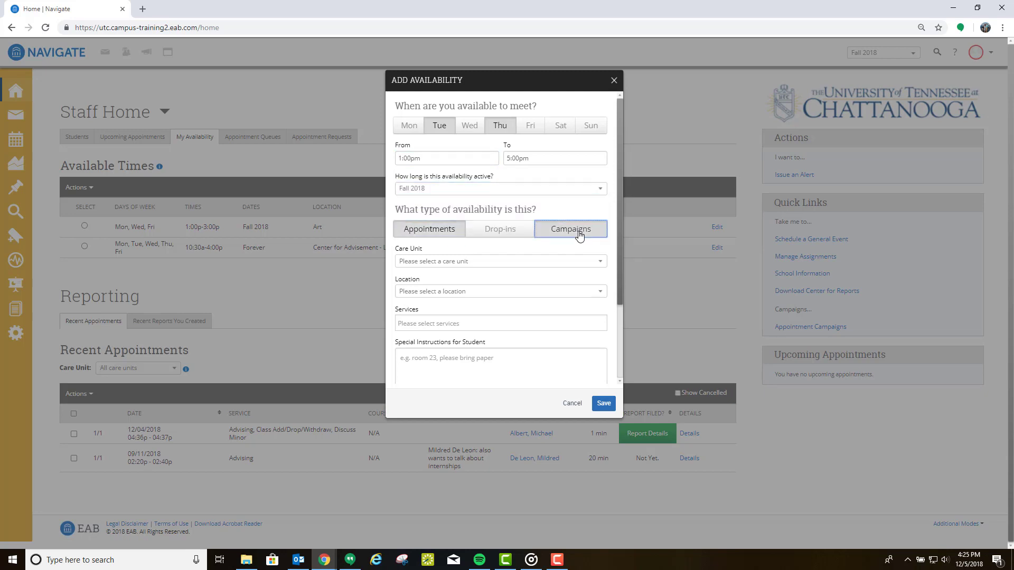
Step: Set care unit Advising, location Art, and services Advising and Change/Explore Major
left_click(513, 261)
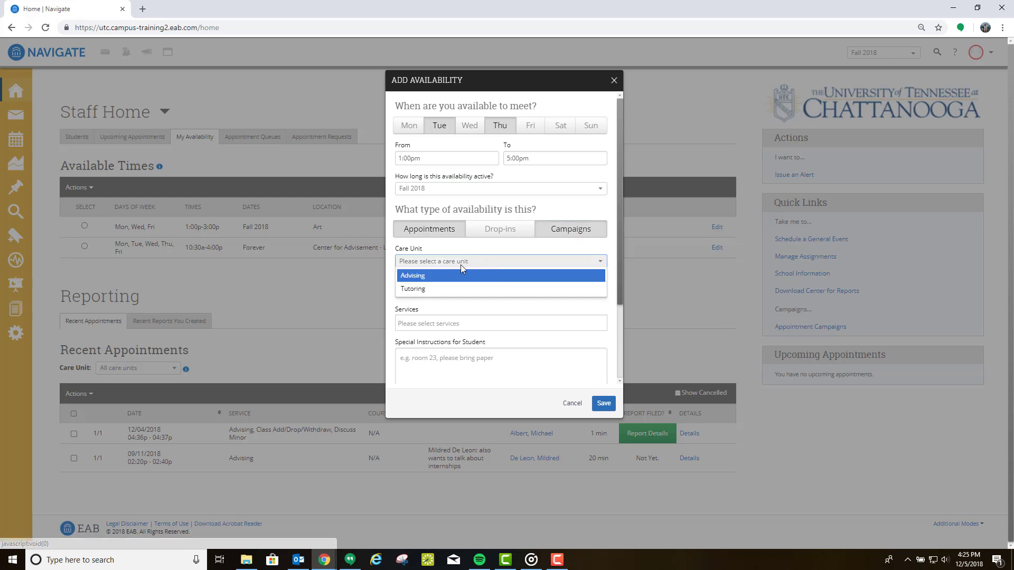
left_click(416, 275)
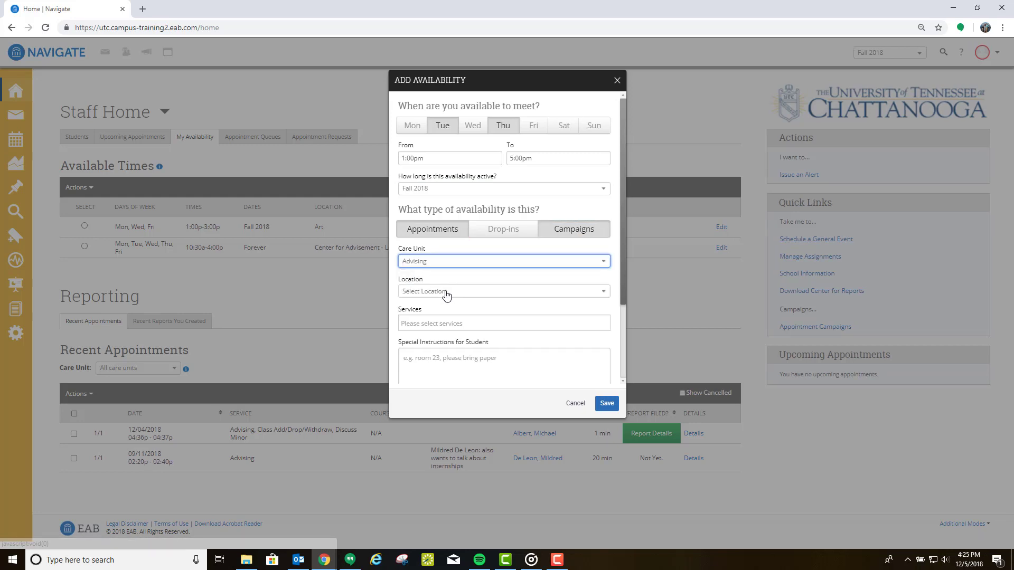
left_click(446, 292)
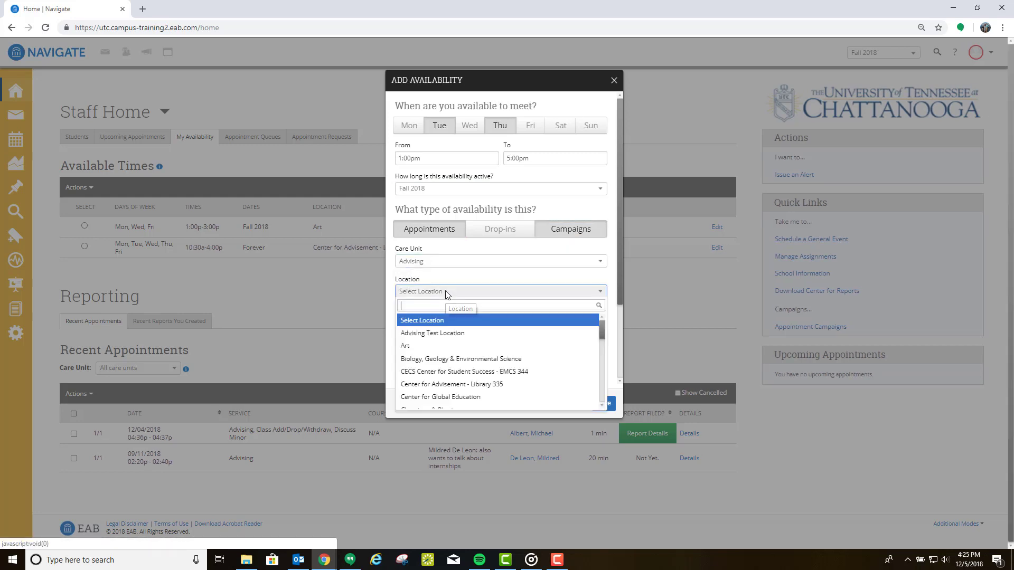
left_click(405, 346)
left_click(429, 324)
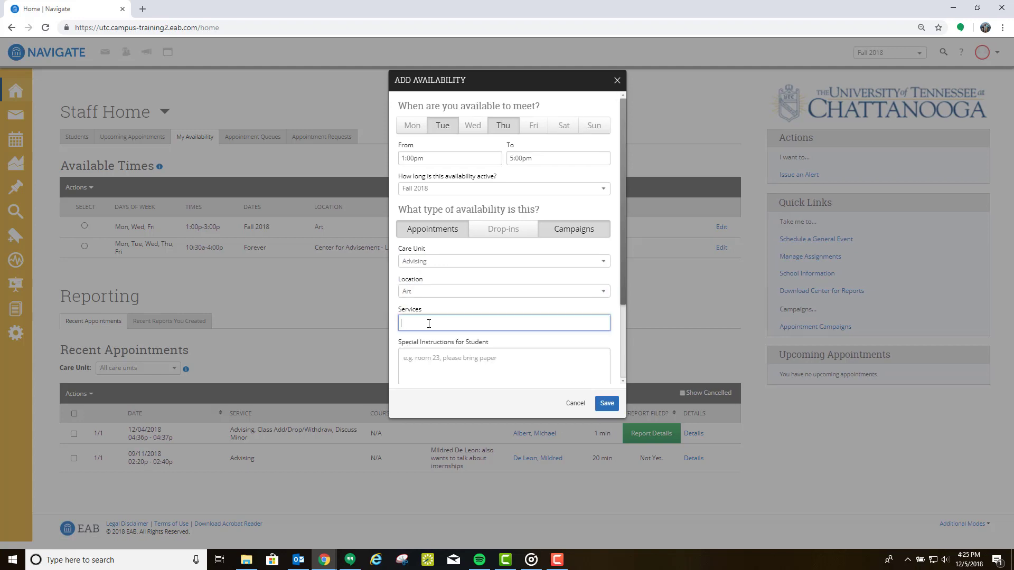
left_click(423, 350)
left_click(455, 323)
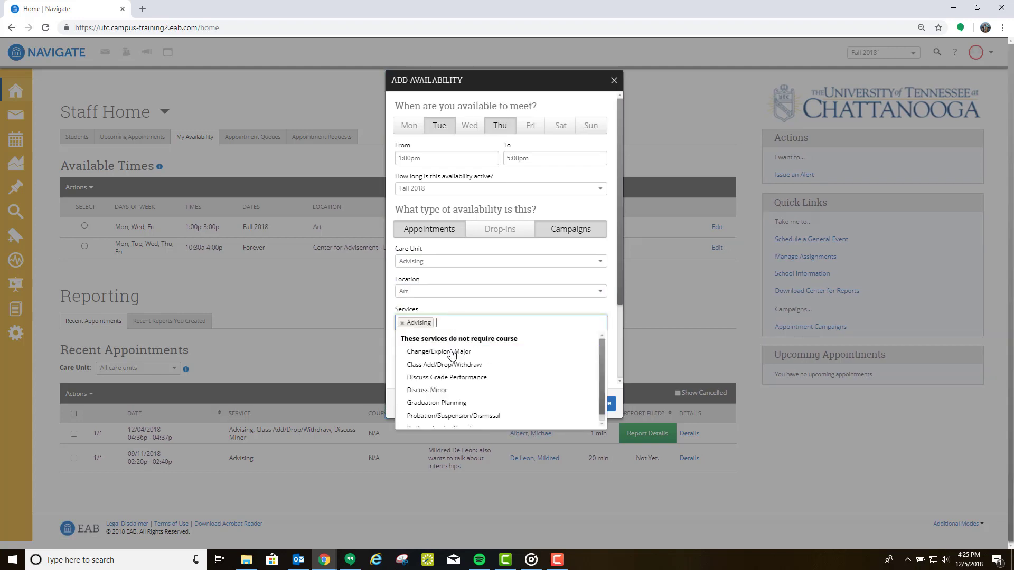
left_click(457, 353)
Step: Add the instructions 'EMCS 330, bring a pen' and save the availability
left_click(483, 361)
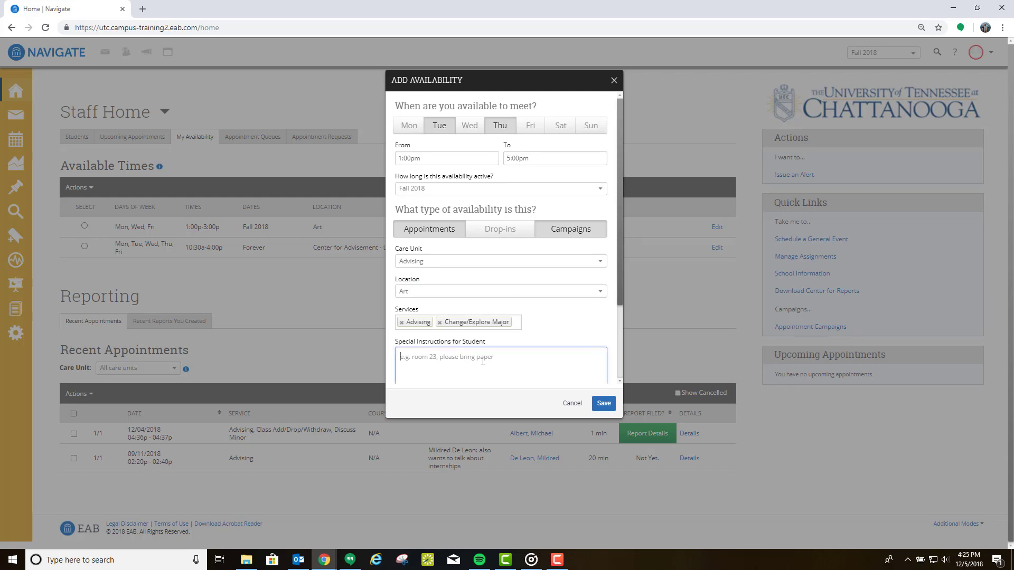
type("EMCS 330, bring a pen")
scroll(509, 352, "down", 2)
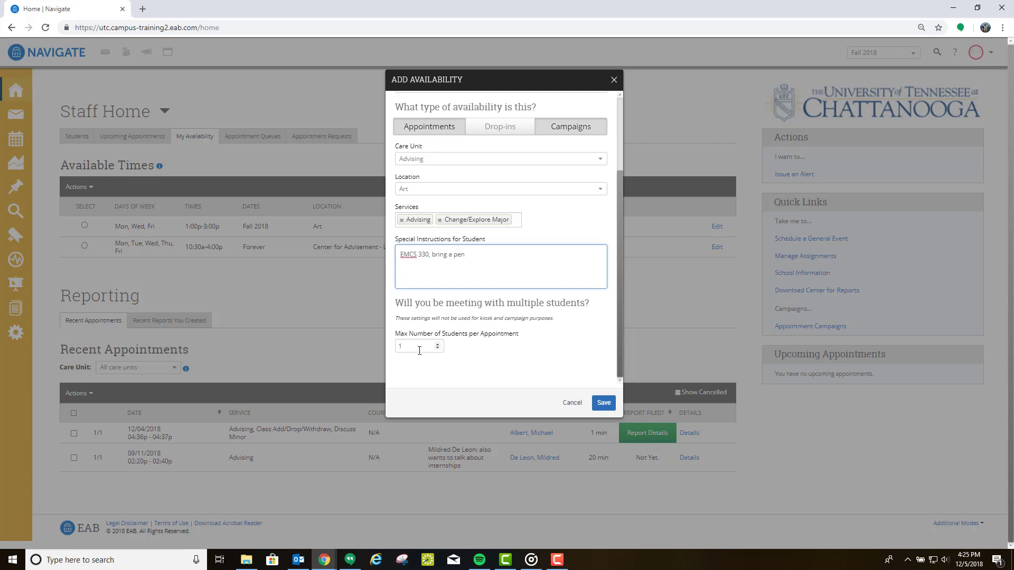
left_click(604, 403)
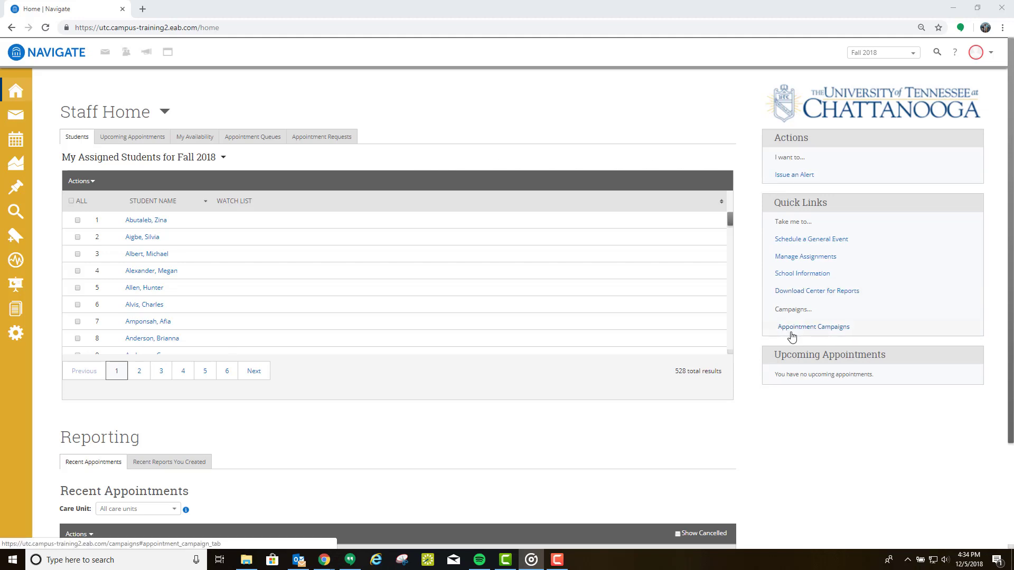
Step: Start a new appointment campaign 'Test Campaign' for Advising at Art with the Advising service
left_click(19, 166)
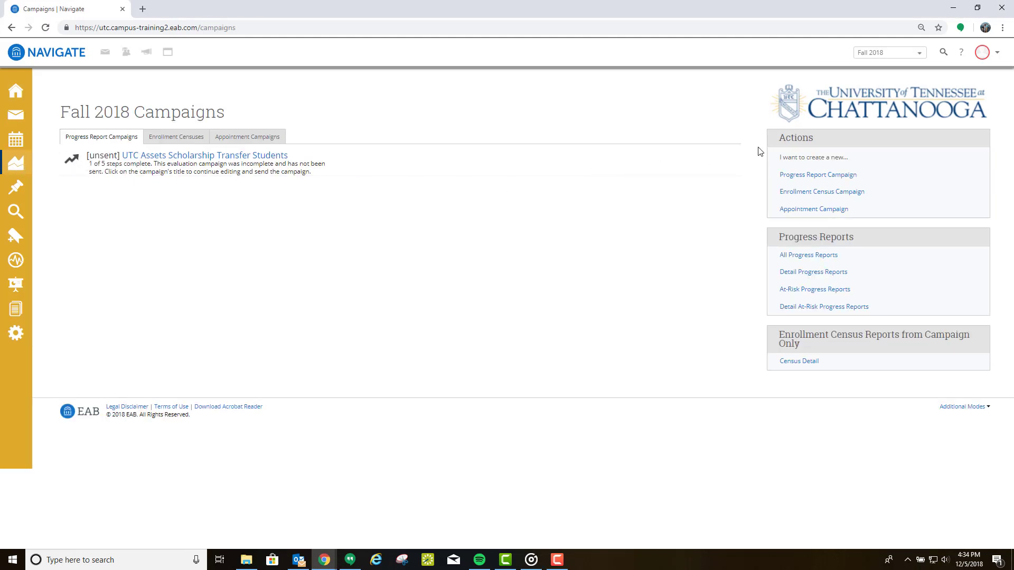
left_click(791, 210)
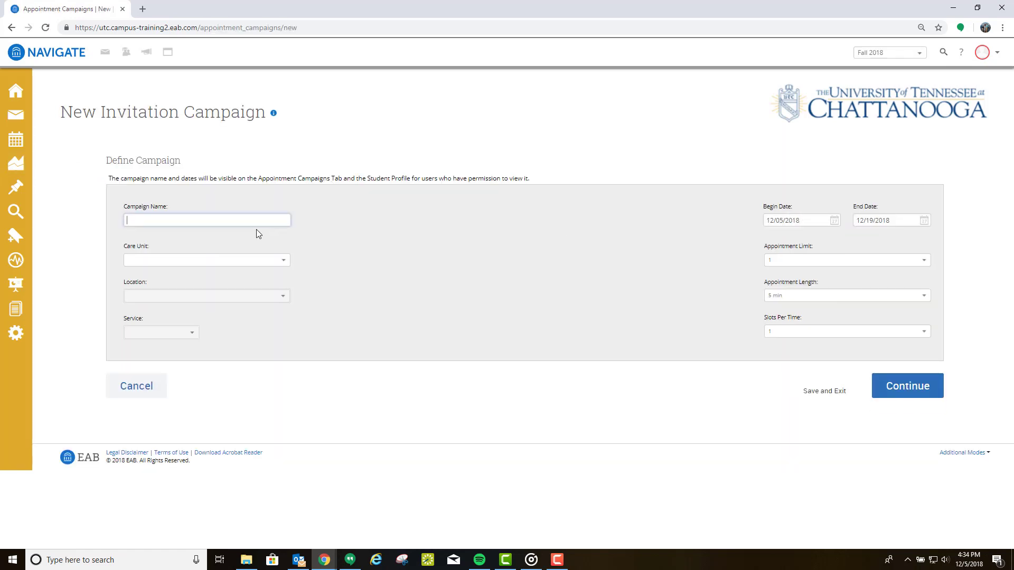
type("Test Campaign")
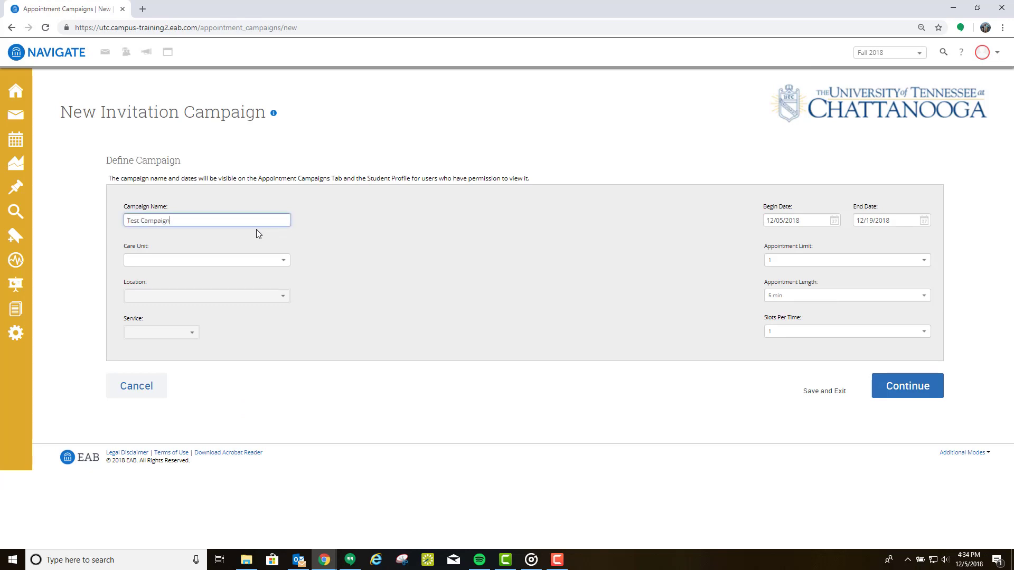
left_click(245, 262)
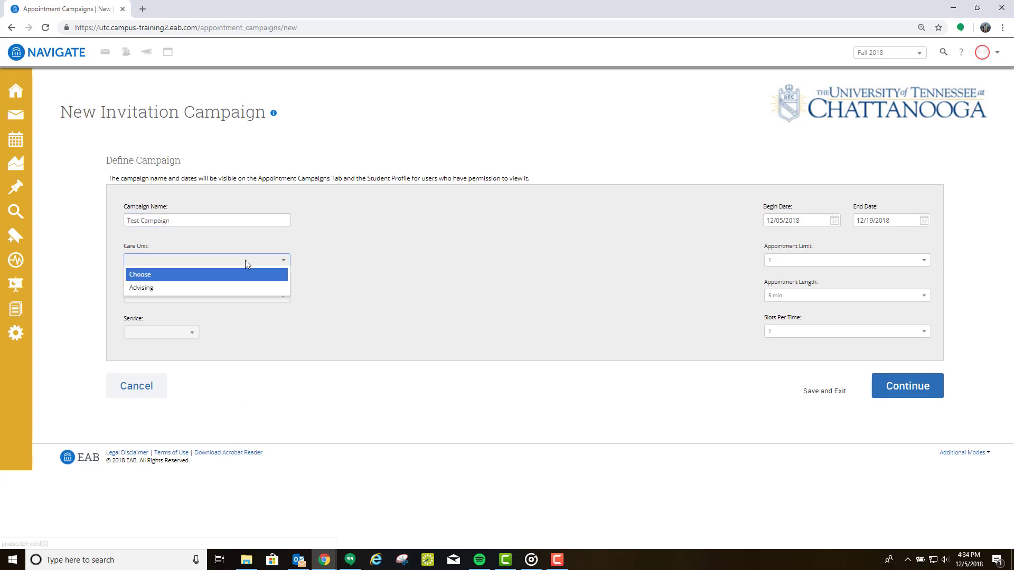
left_click(135, 289)
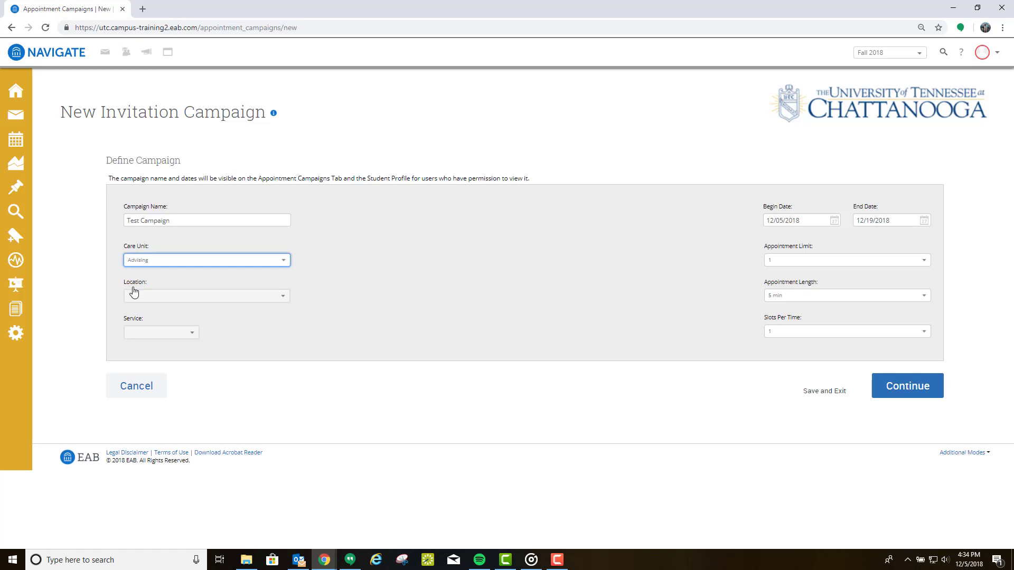
left_click(227, 295)
left_click(146, 352)
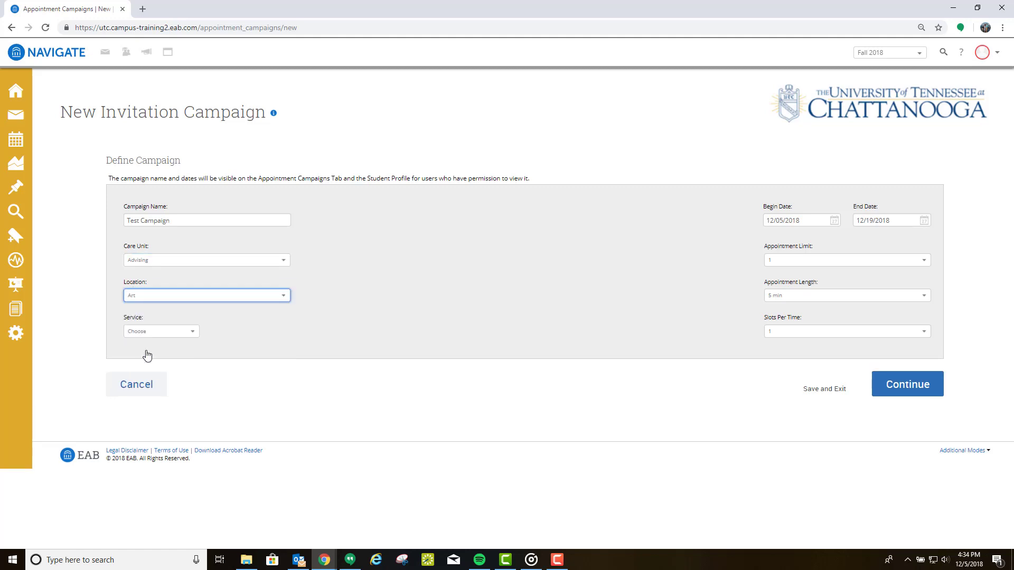
left_click(186, 332)
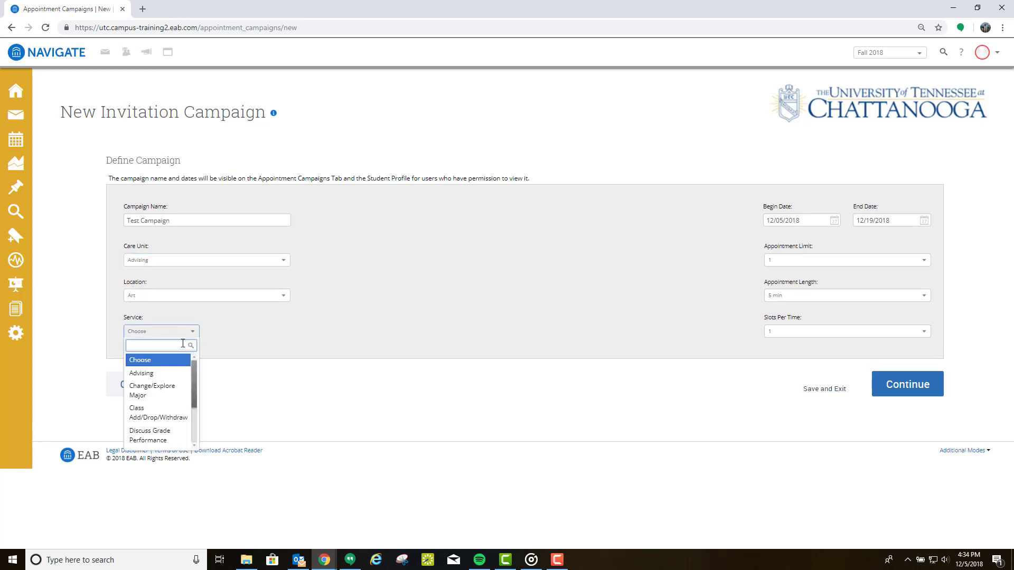
left_click(156, 376)
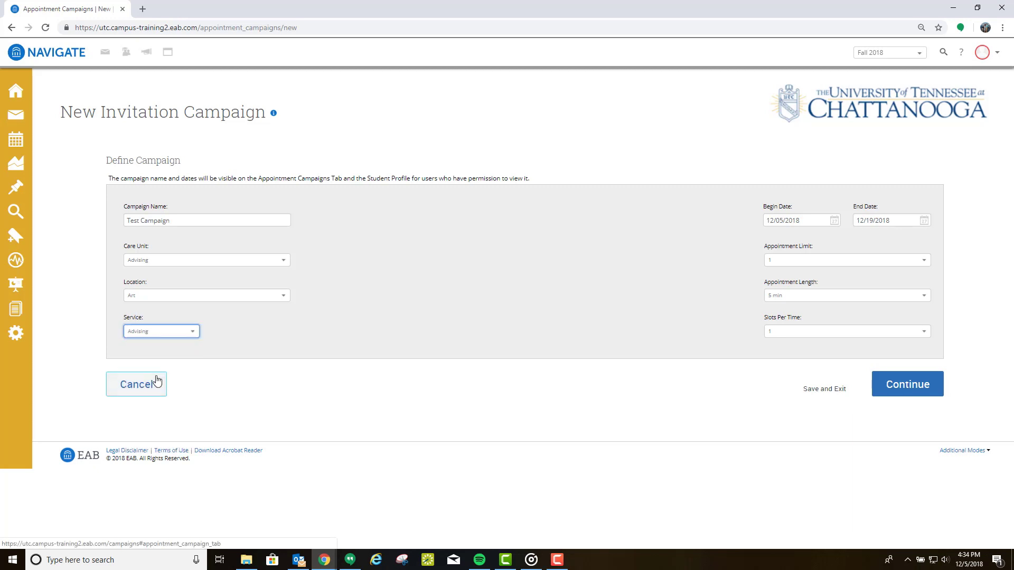
Step: Begin it December 10 with limit 1, 30-minute appointments, 1 slot per time, and continue
left_click(833, 226)
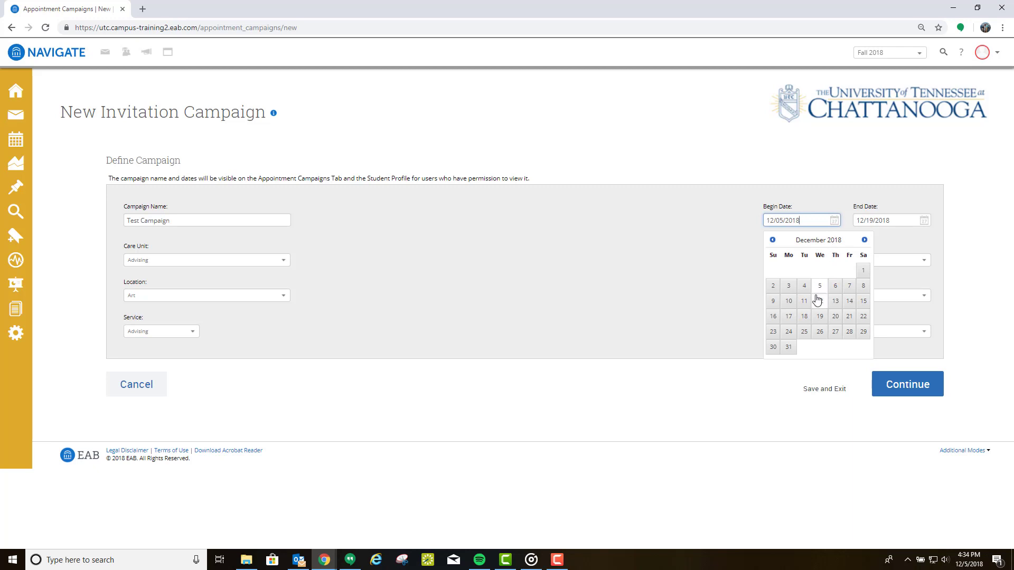
left_click(789, 303)
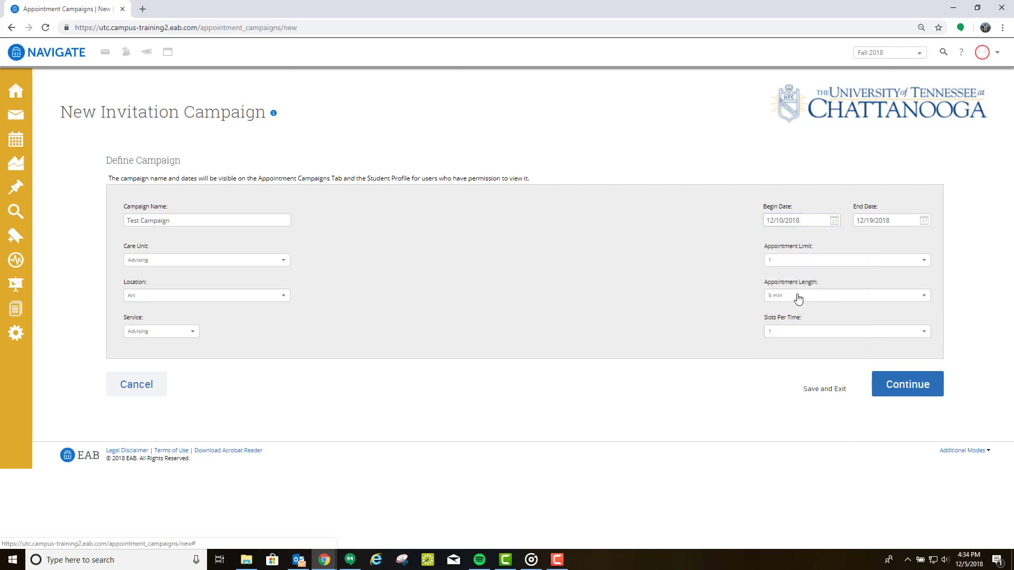
left_click(826, 267)
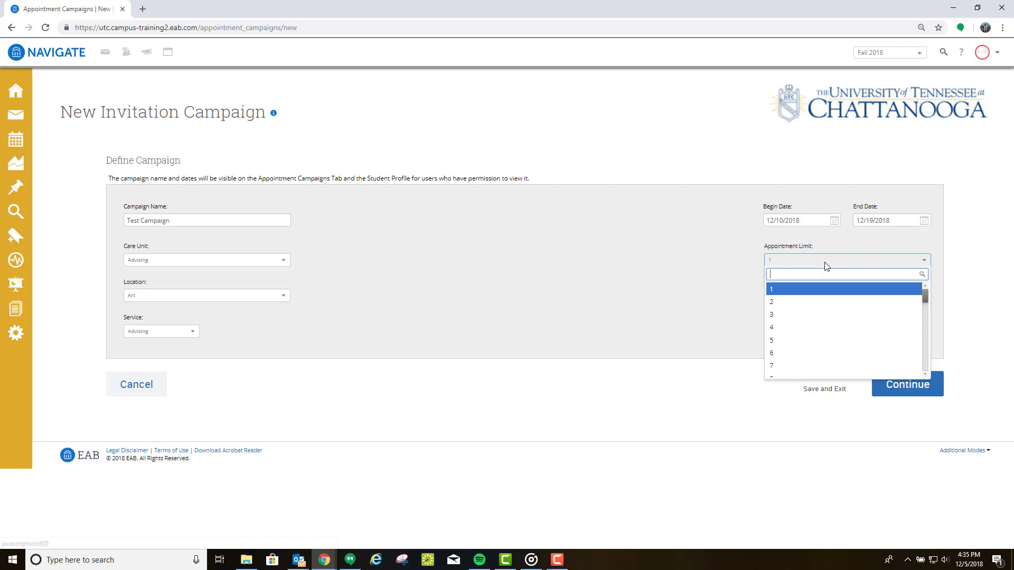
left_click(798, 294)
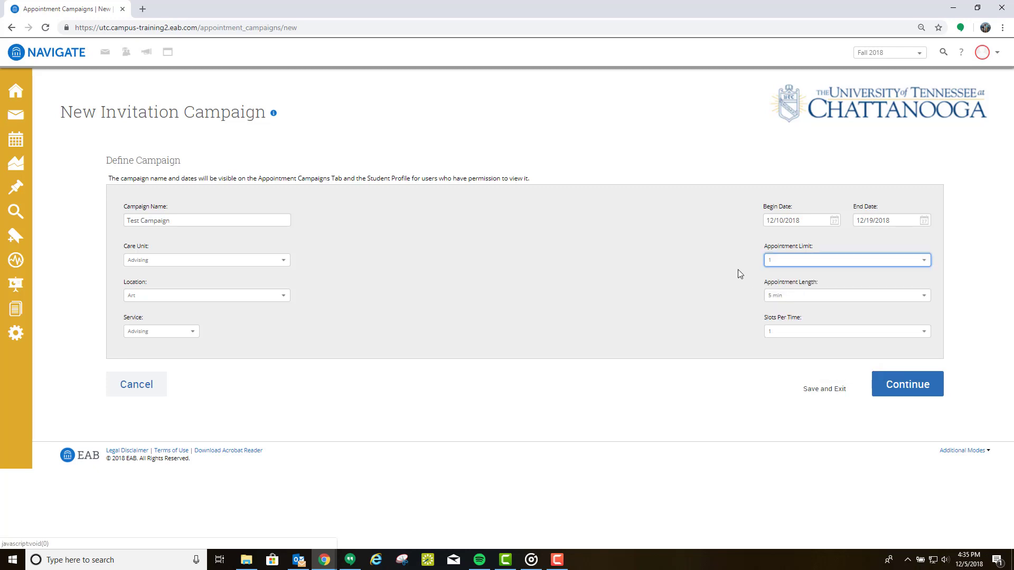
left_click(925, 297)
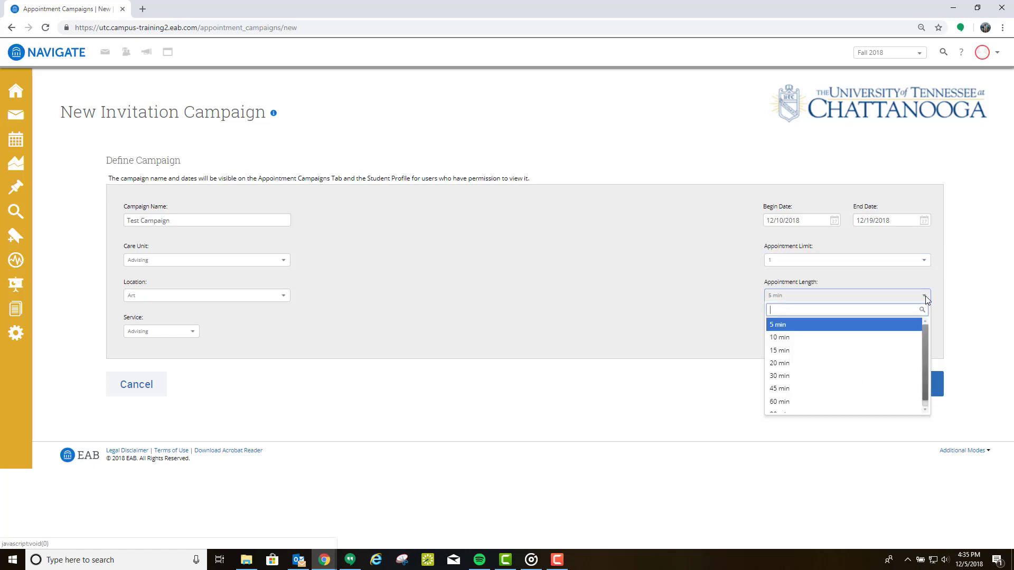
left_click(807, 376)
left_click(803, 341)
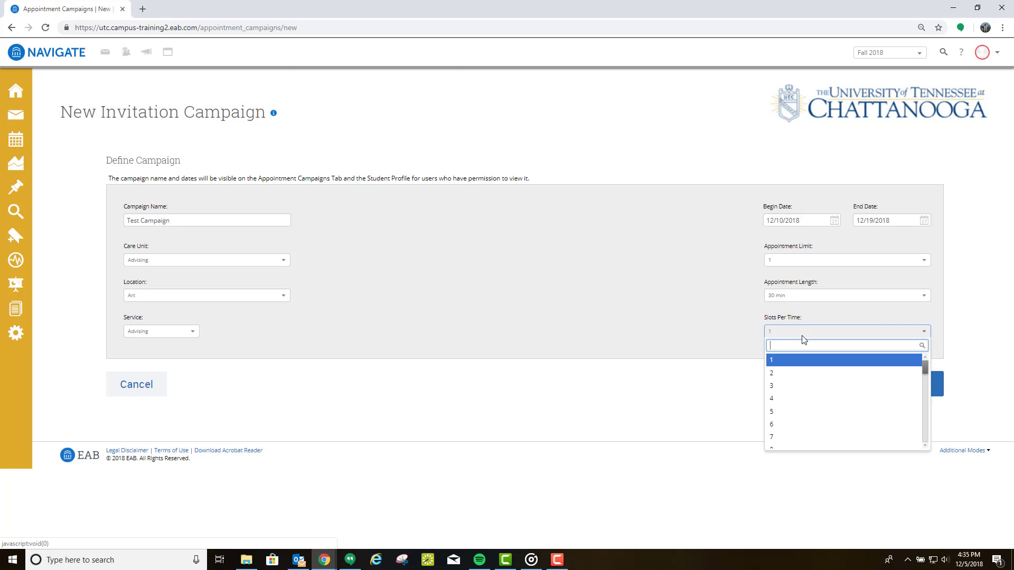
left_click(773, 364)
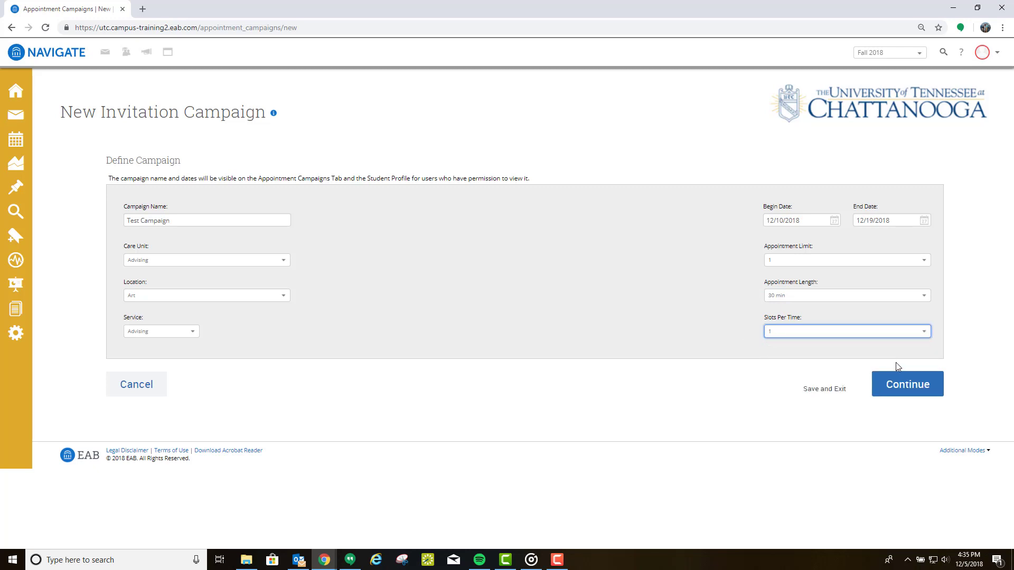
left_click(910, 387)
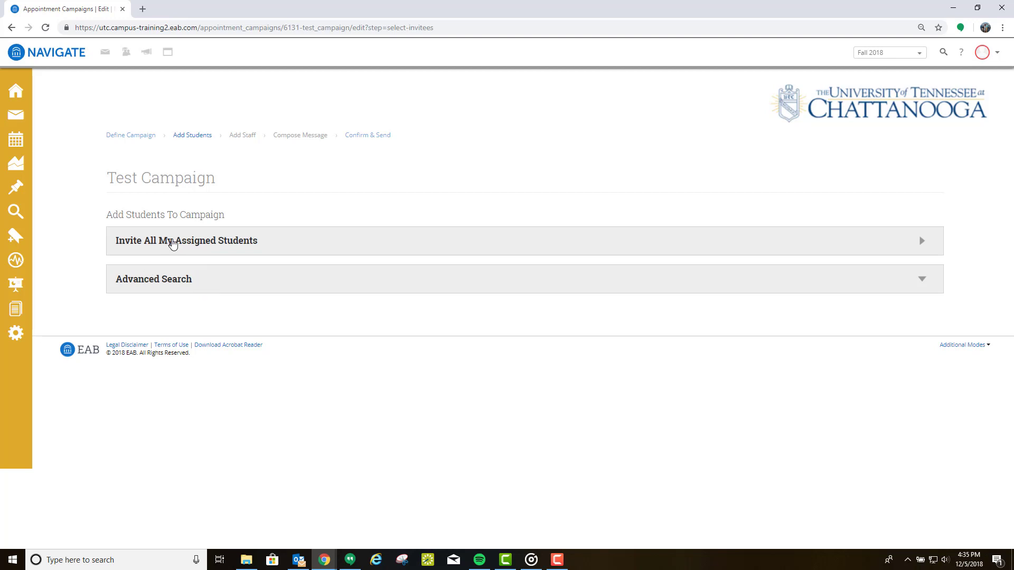
Step: Invite all assigned students to Test Campaign, then exclude three students from the list
left_click(238, 247)
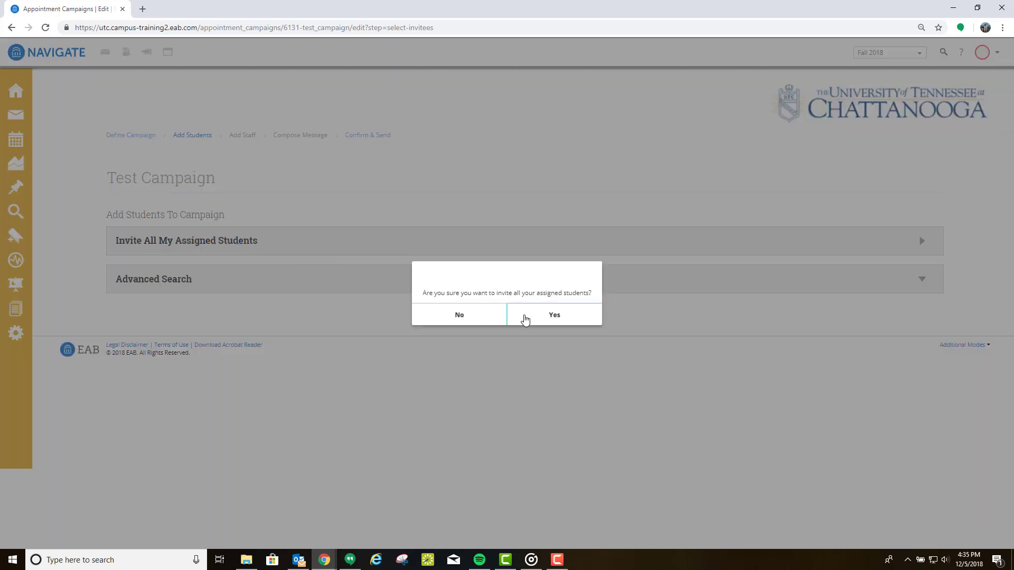
left_click(525, 320)
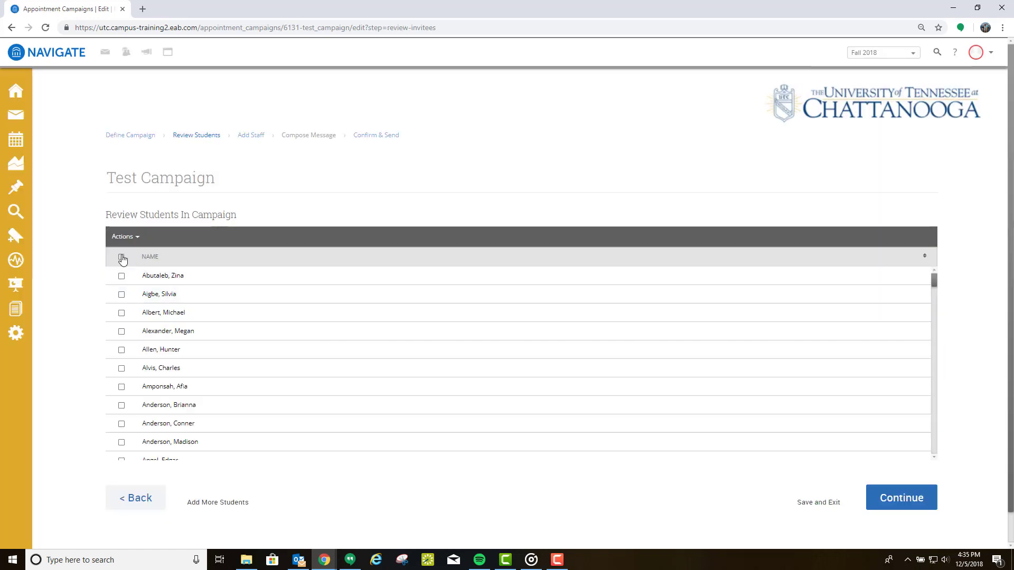
left_click(121, 332)
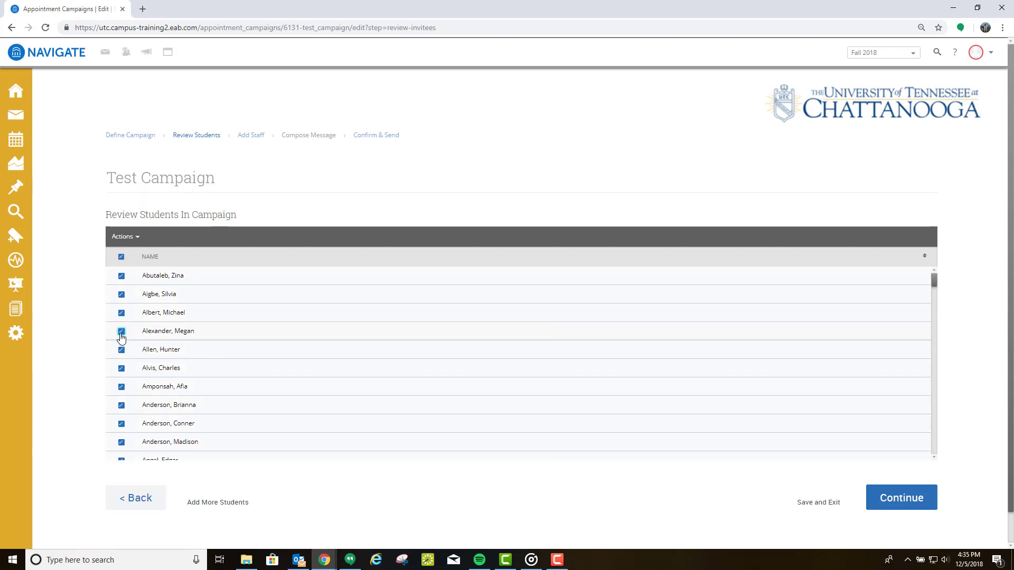
left_click(122, 387)
left_click(121, 405)
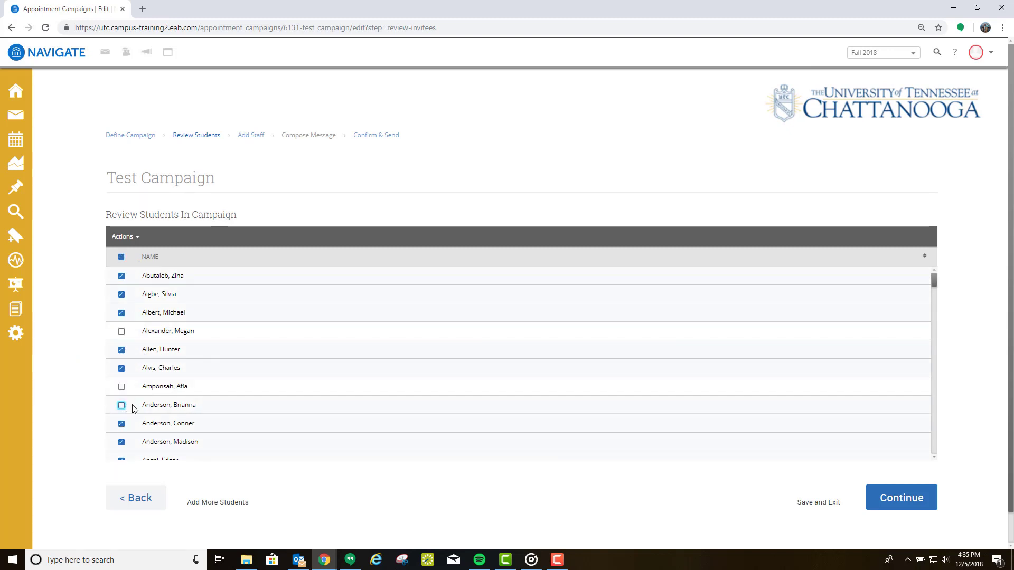
Step: Accept the student list and organizers, keeping the default Advising message
left_click(898, 505)
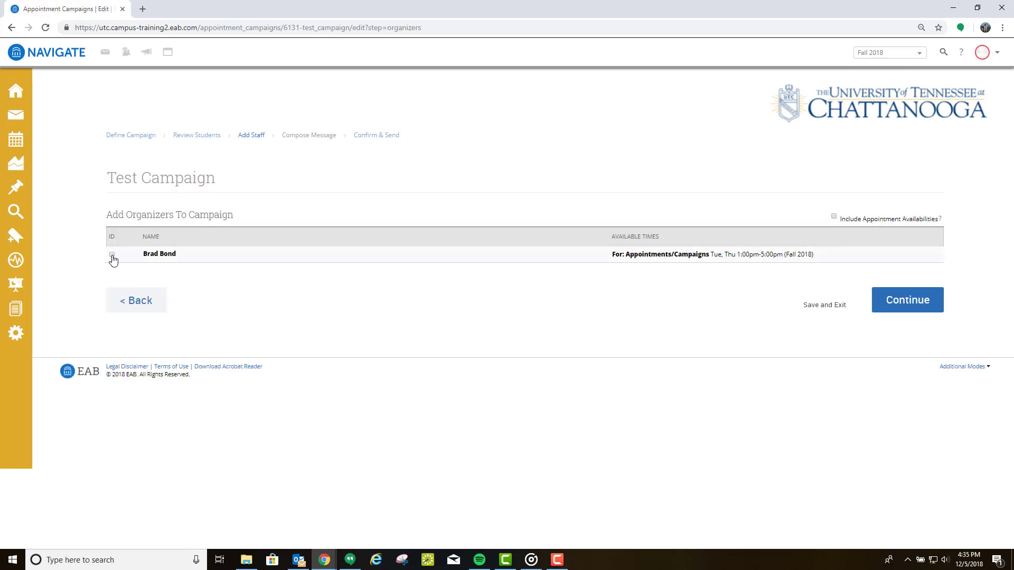
left_click(905, 299)
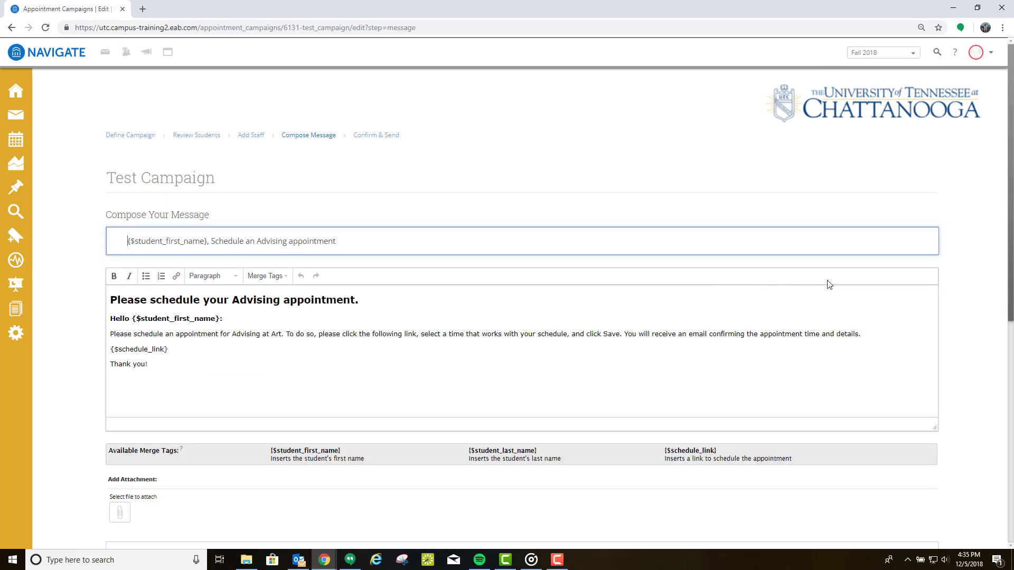
scroll(829, 284, "down", 7)
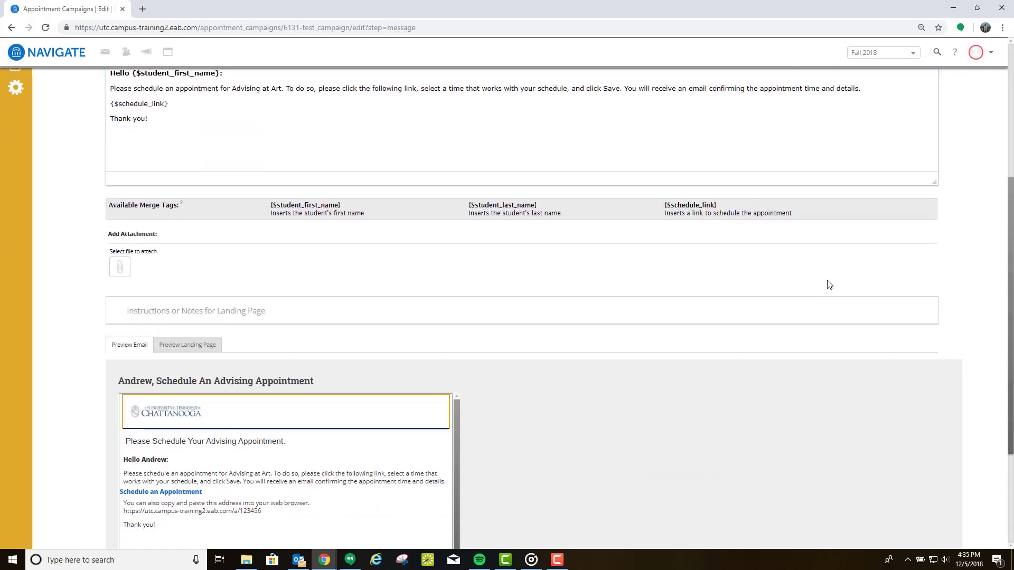
scroll(827, 305, "down", 1)
left_click(887, 469)
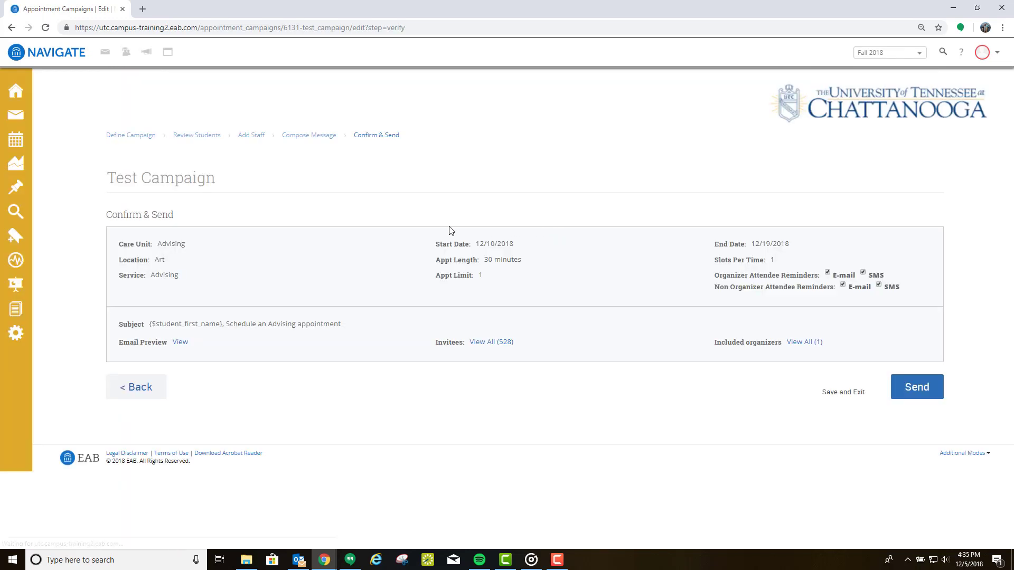
Step: Preview the invitation email, then send the campaign to its 528 invitees
left_click(180, 343)
left_click(508, 383)
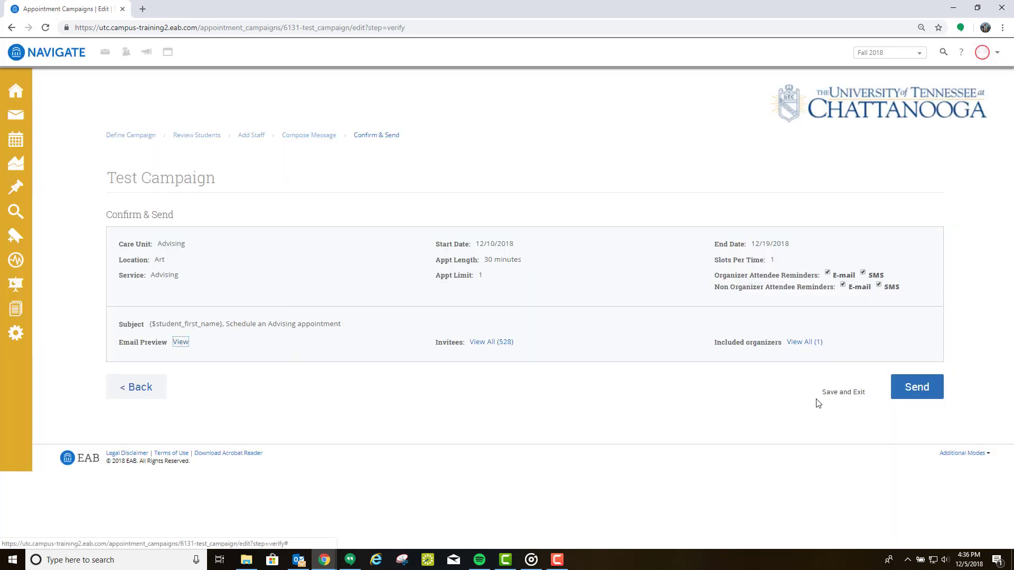
left_click(917, 388)
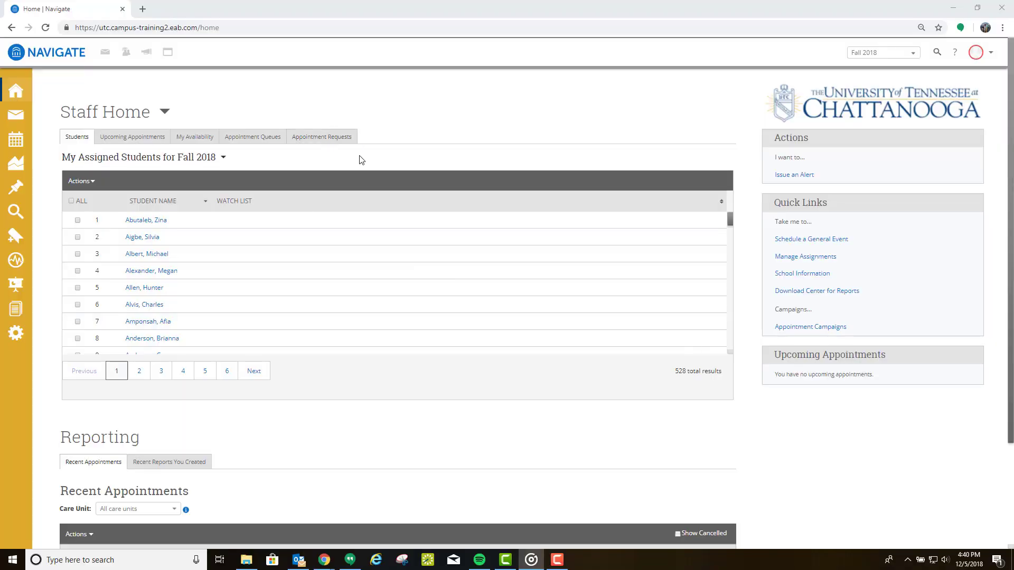
Step: Open Test Campaign from the Appointment Campaigns list under Campaigns
left_click(15, 170)
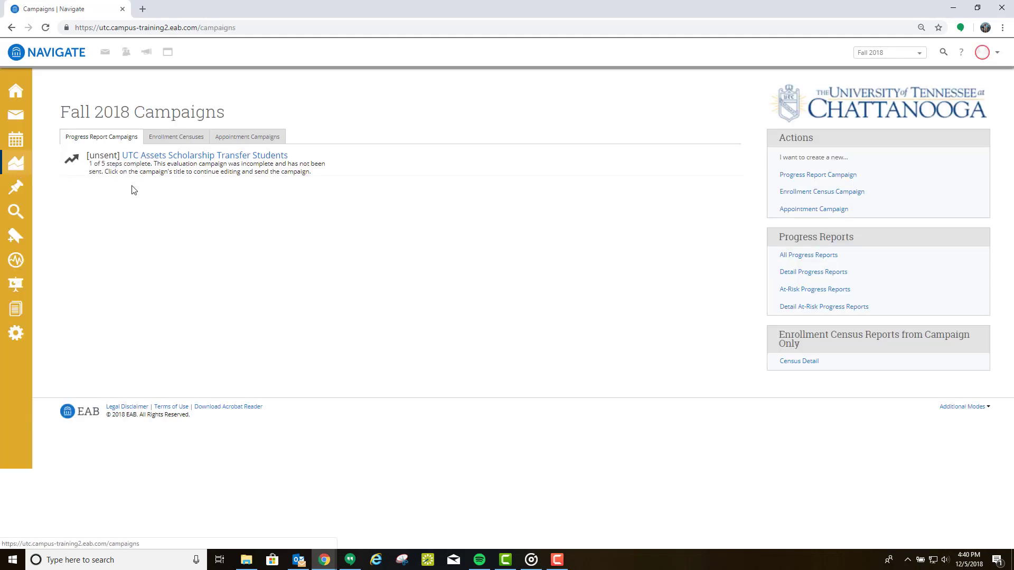
left_click(243, 138)
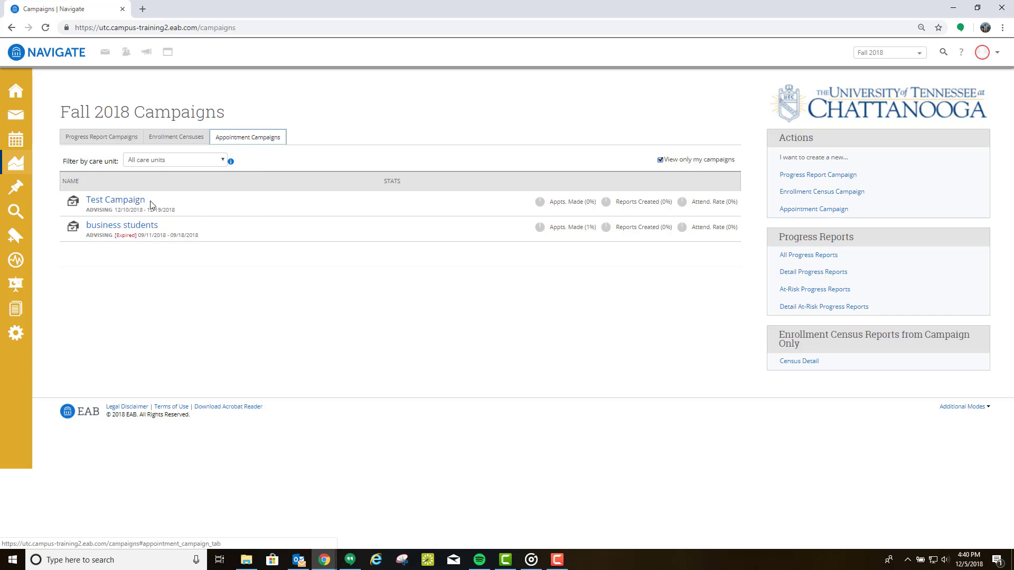
left_click(134, 206)
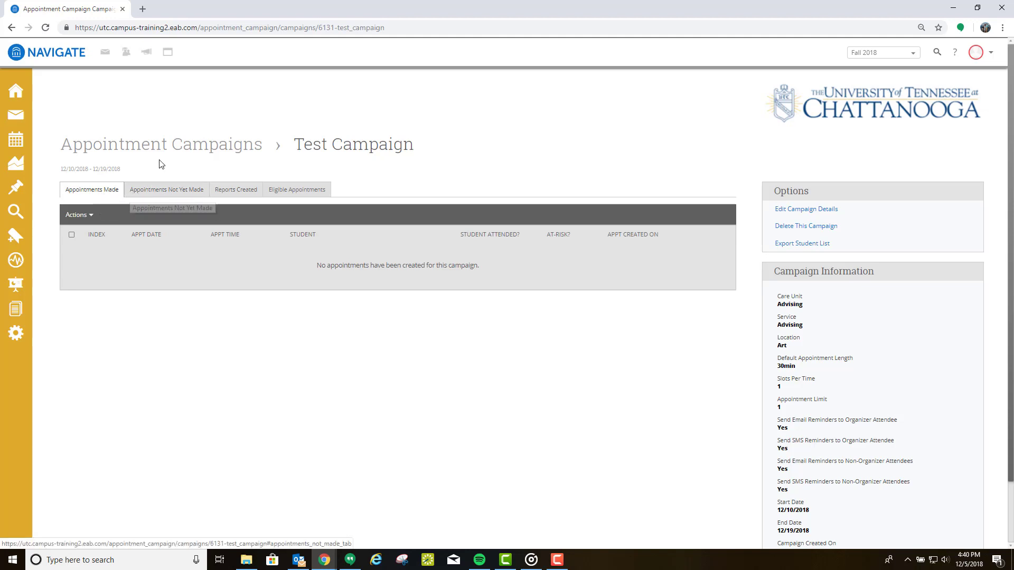
Step: Select all students under Appointments Not Yet Made and preview Resend Appointment Request, then cancel
left_click(164, 192)
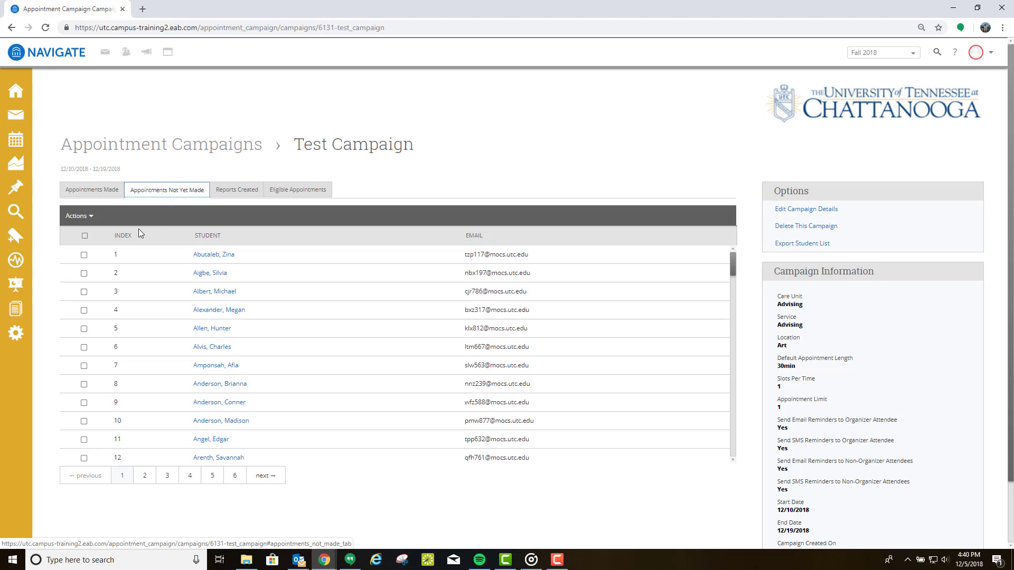
left_click(85, 236)
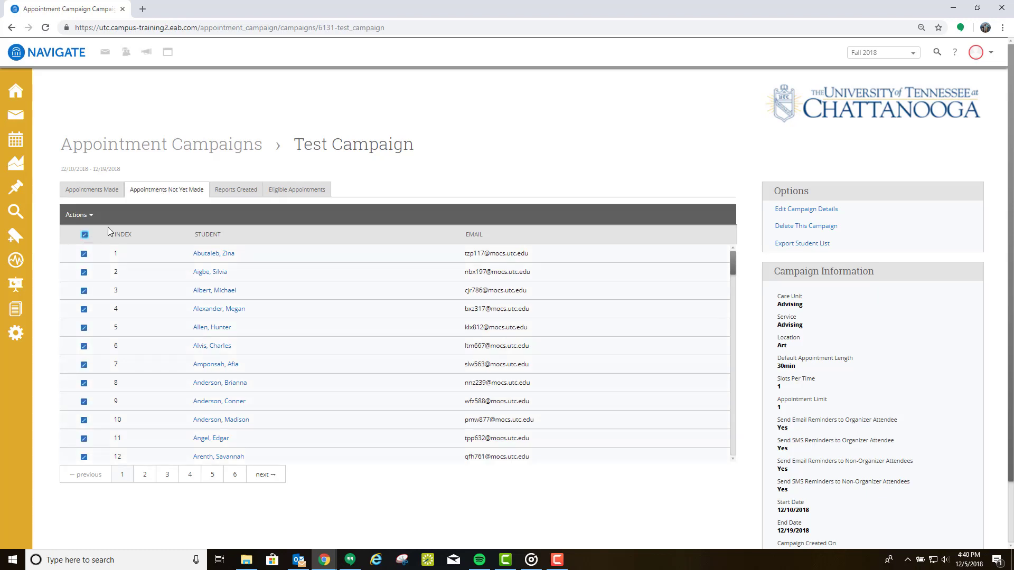
left_click(91, 216)
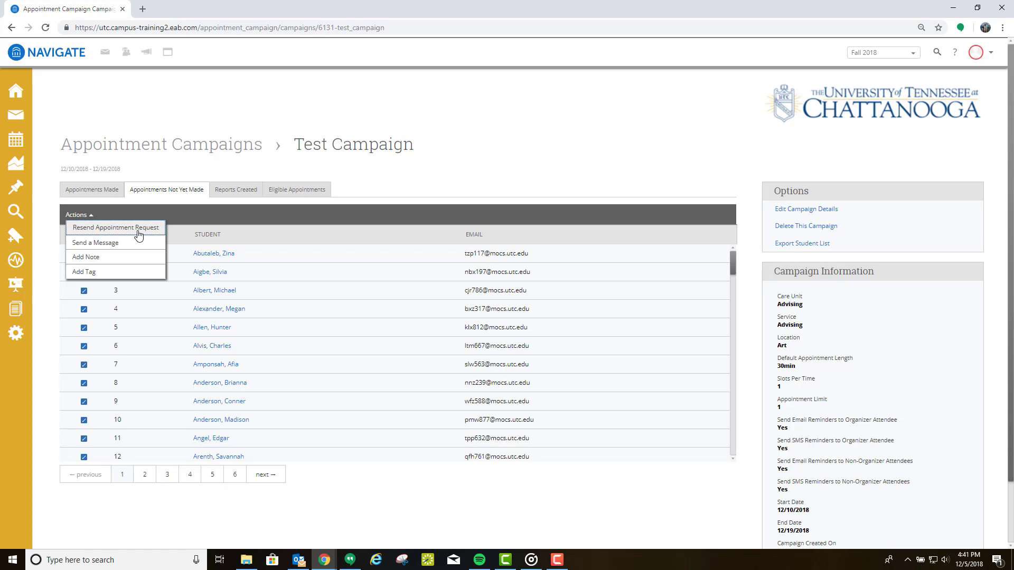
left_click(139, 233)
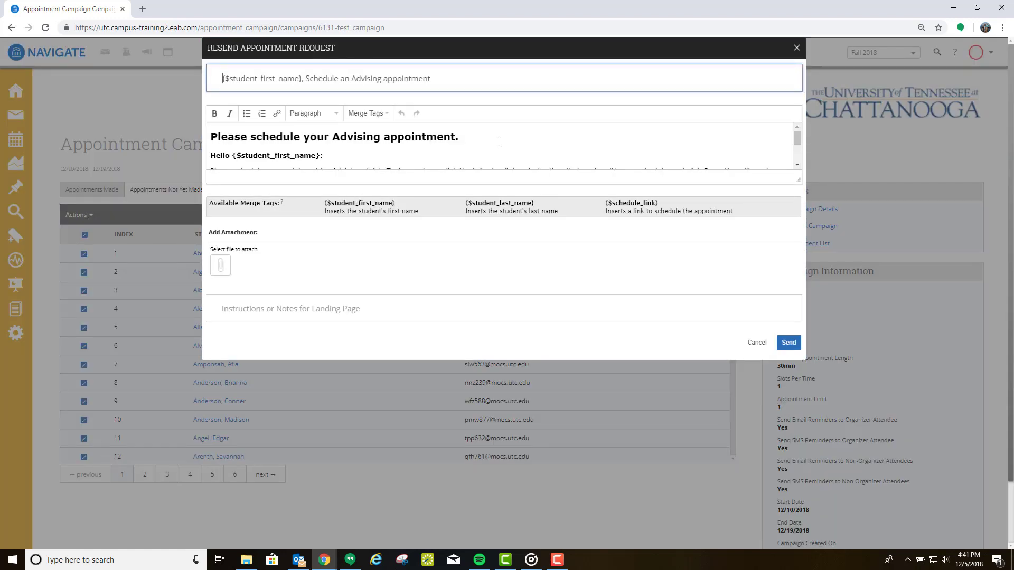
scroll(499, 141, "down", 3)
left_click(757, 343)
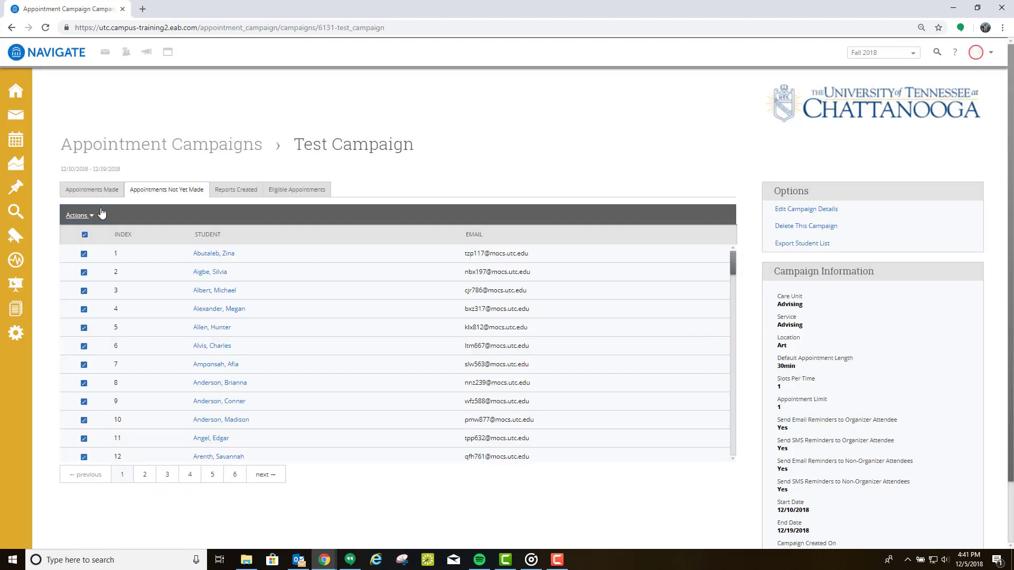
Step: Preview the Send a Message action for the selected students, then cancel it
left_click(84, 215)
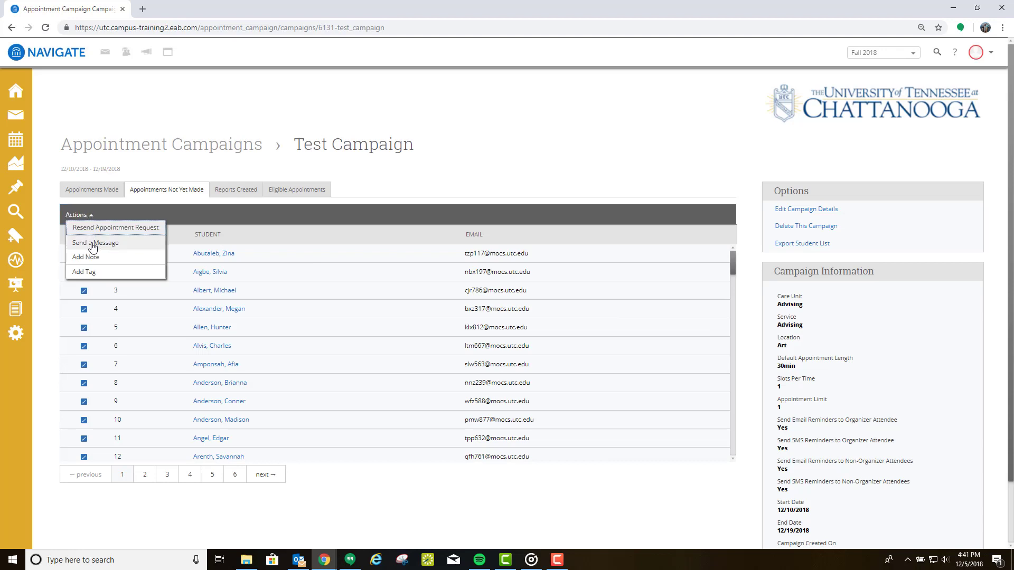
left_click(93, 245)
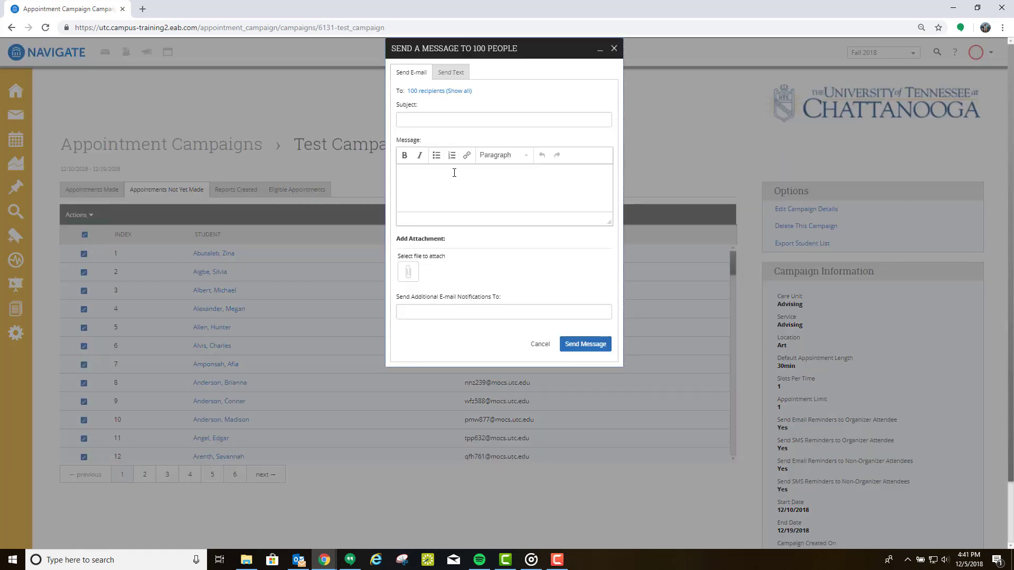
left_click(542, 345)
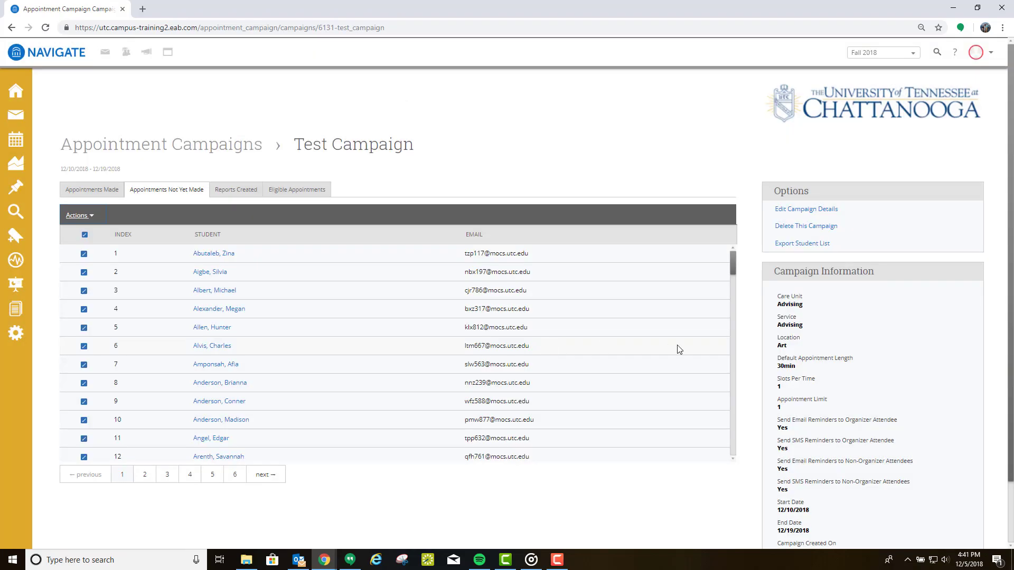